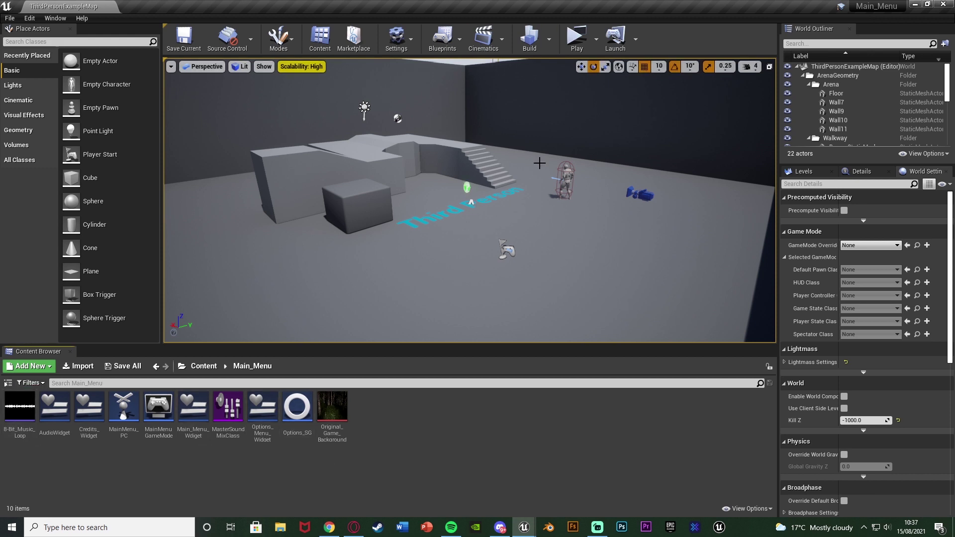
Check the Replication and Main_Menu_Widget windows, then show the Main_Menu project's top-level Content folder
mouse_move(523, 527)
click(454, 487)
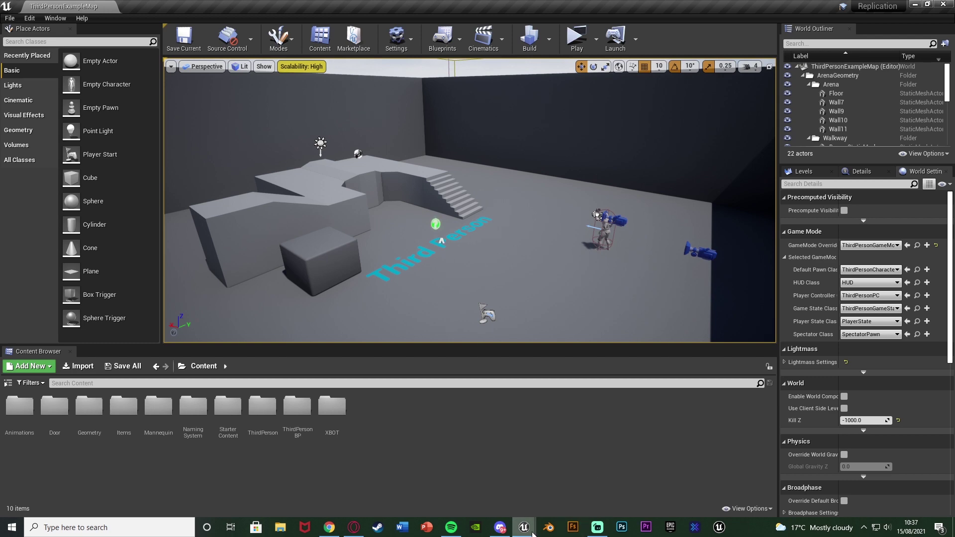
mouse_move(524, 527)
click(534, 506)
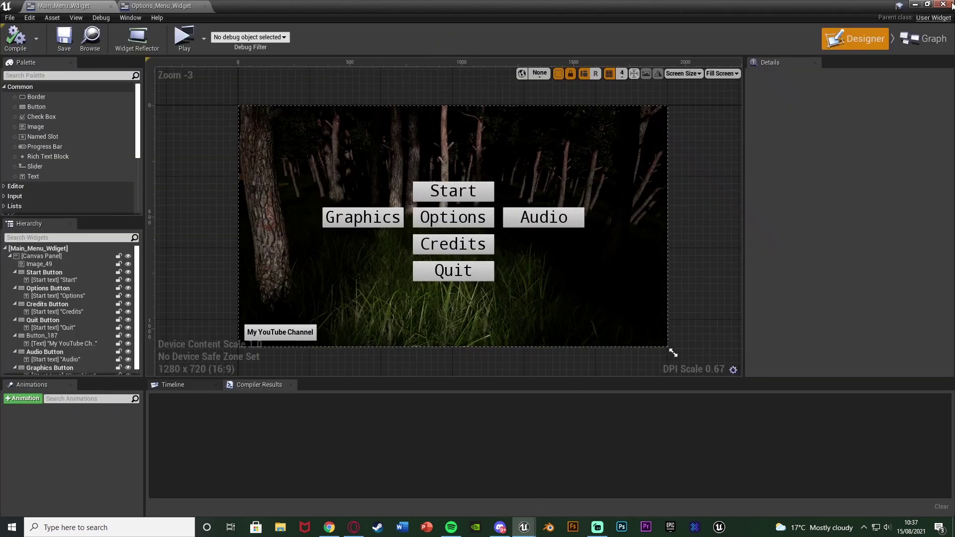
click(915, 4)
click(210, 367)
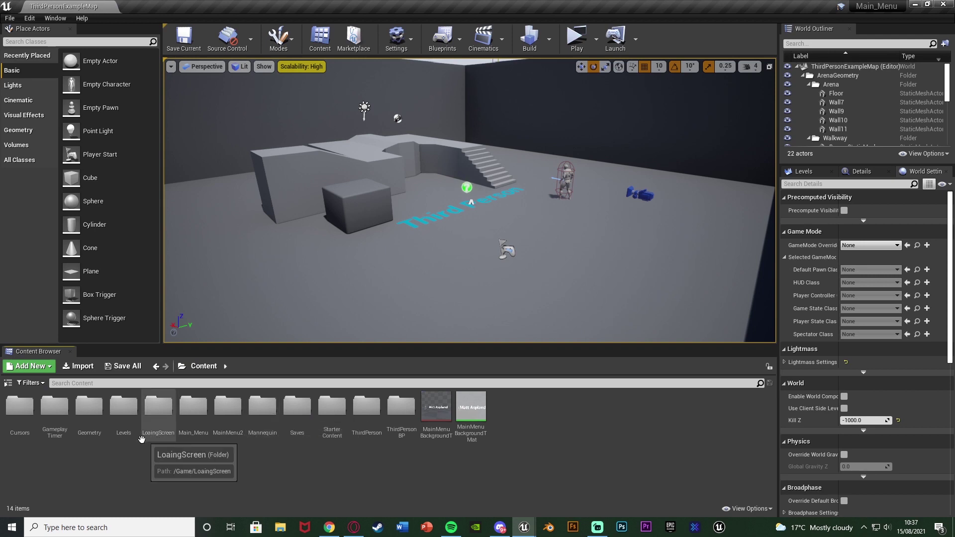
Open Main_Menu_Level from the Levels folder and start a Play preview
double_click(123, 406)
double_click(124, 413)
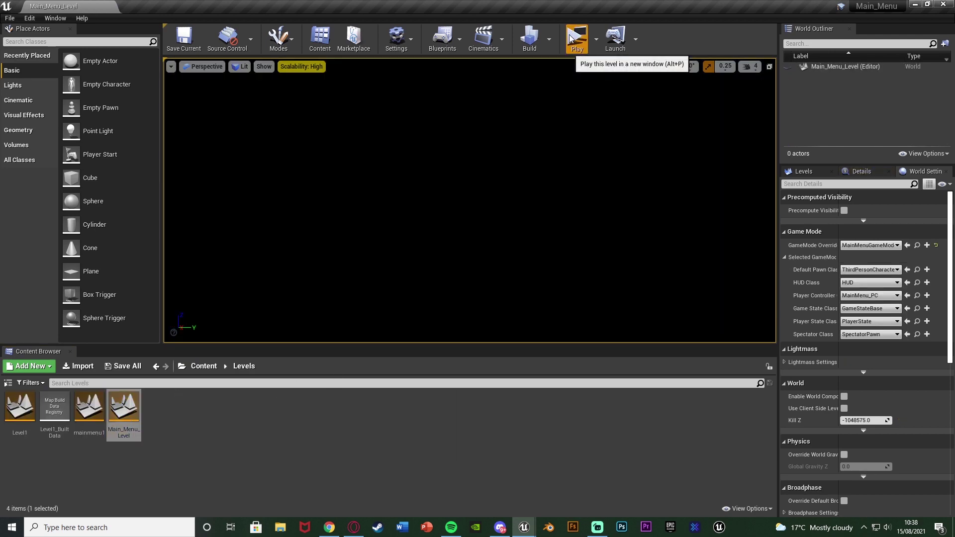
click(577, 39)
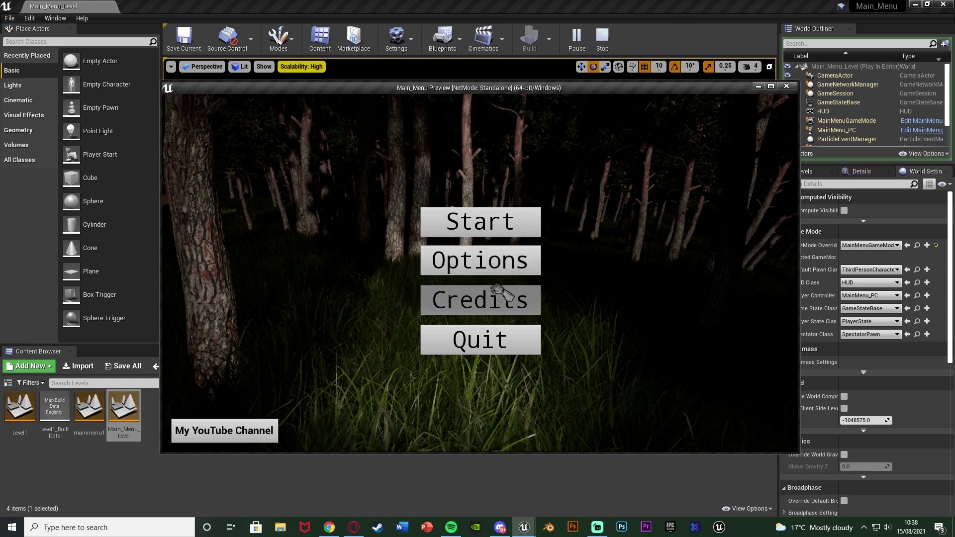
Test the Audio, Graphics and Credits menu screens, then stop the preview with Esc
click(494, 260)
click(609, 266)
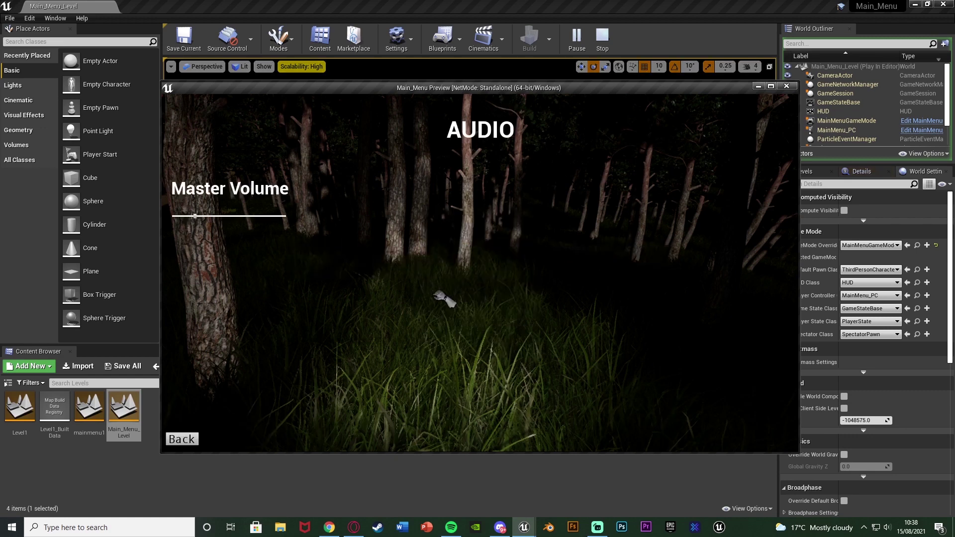
click(180, 440)
click(453, 262)
click(348, 265)
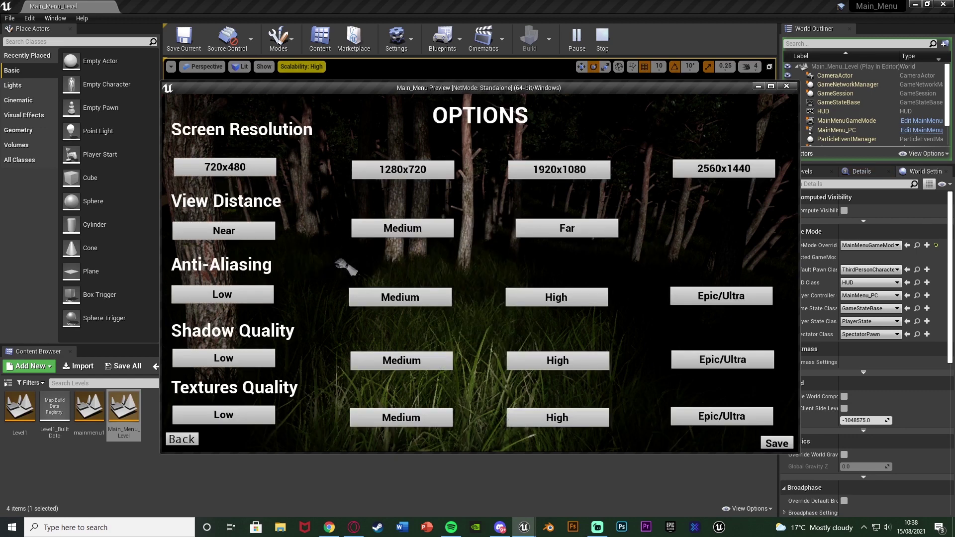
click(180, 441)
click(517, 302)
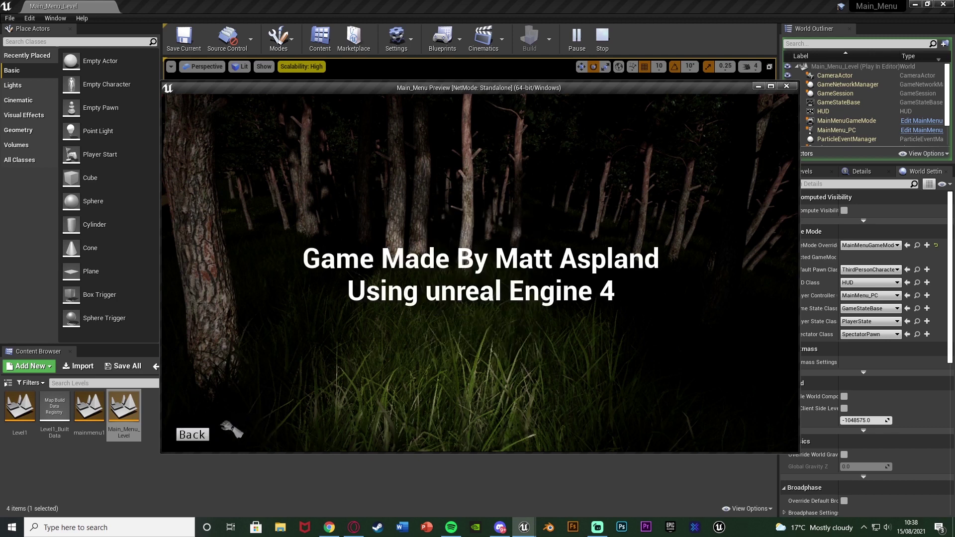
click(189, 438)
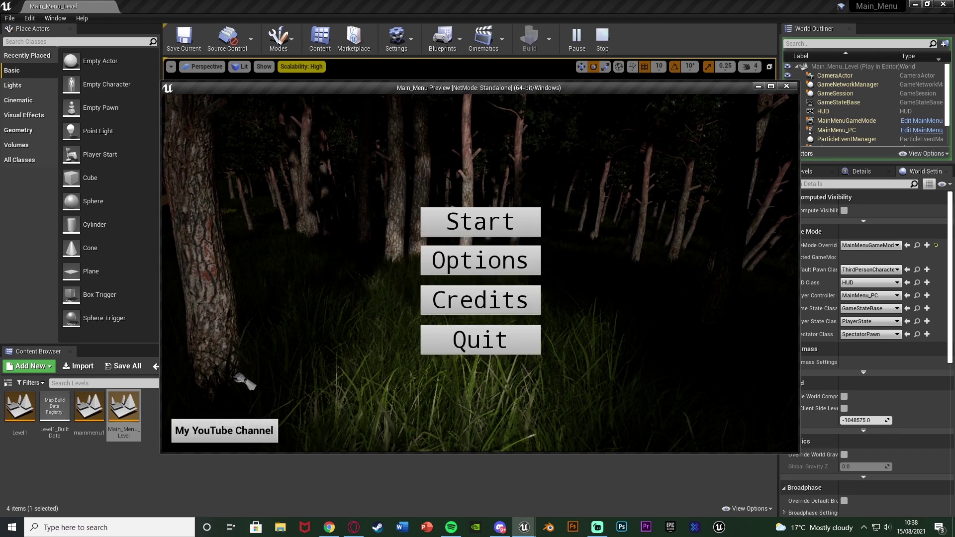
key(Escape)
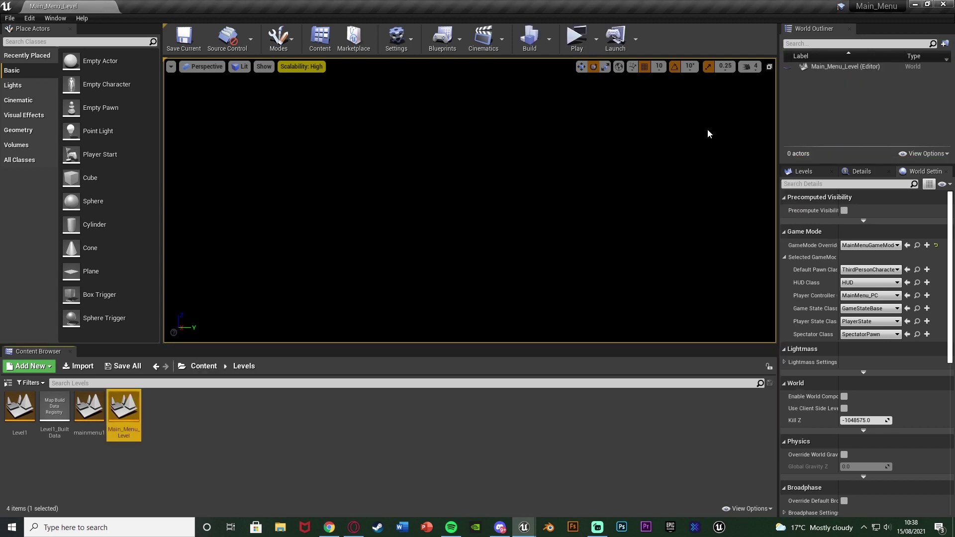
At the Content root, select the Main_Menu and Levels folders, view their actions, then clear the selection
click(240, 411)
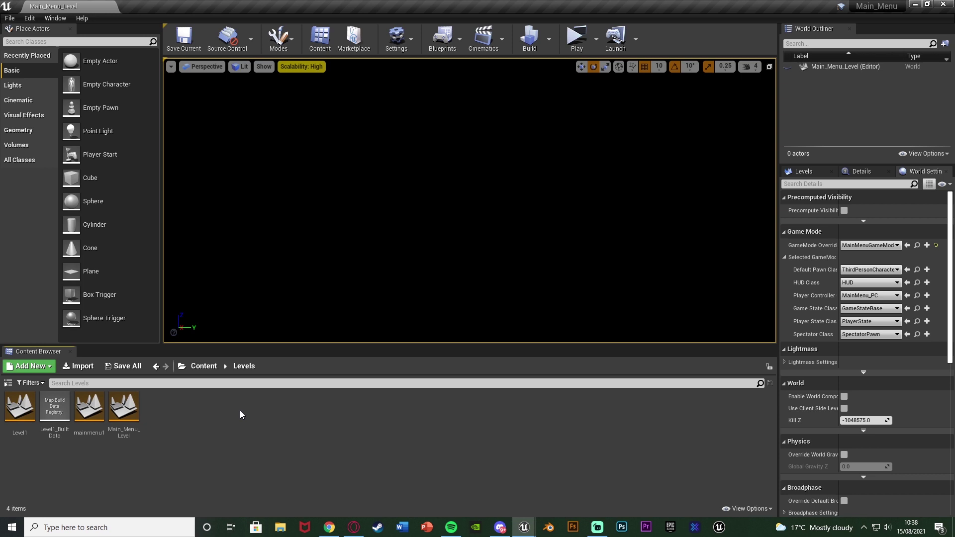
click(214, 370)
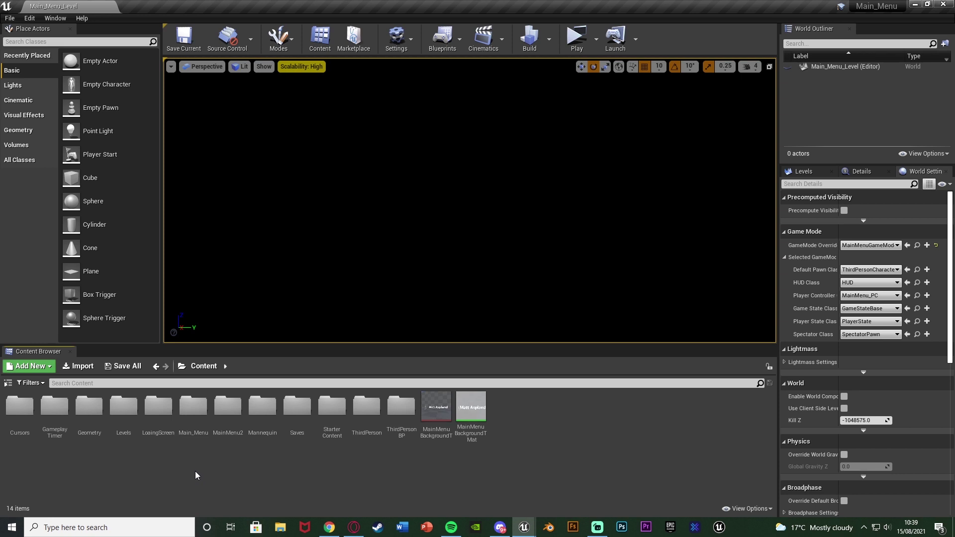
click(193, 415)
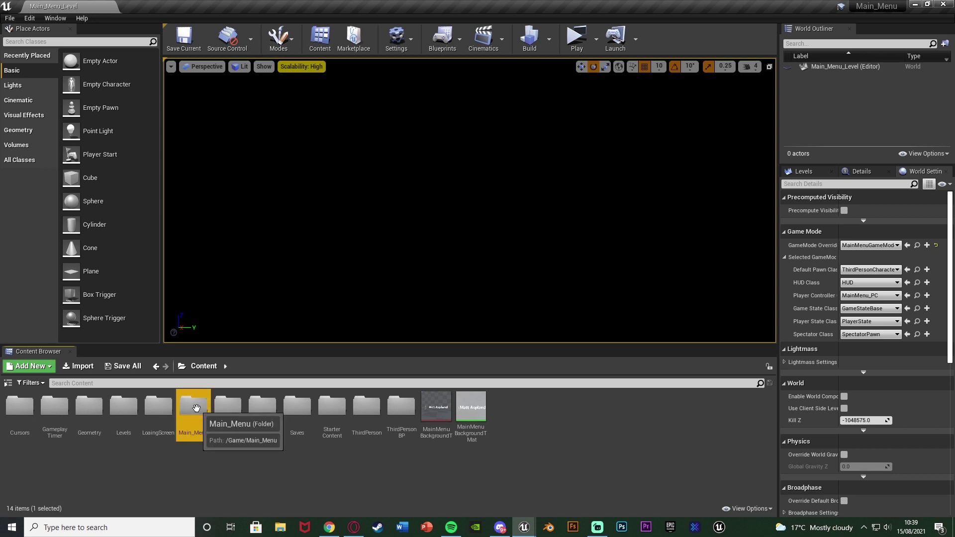
ctrl+click(128, 425)
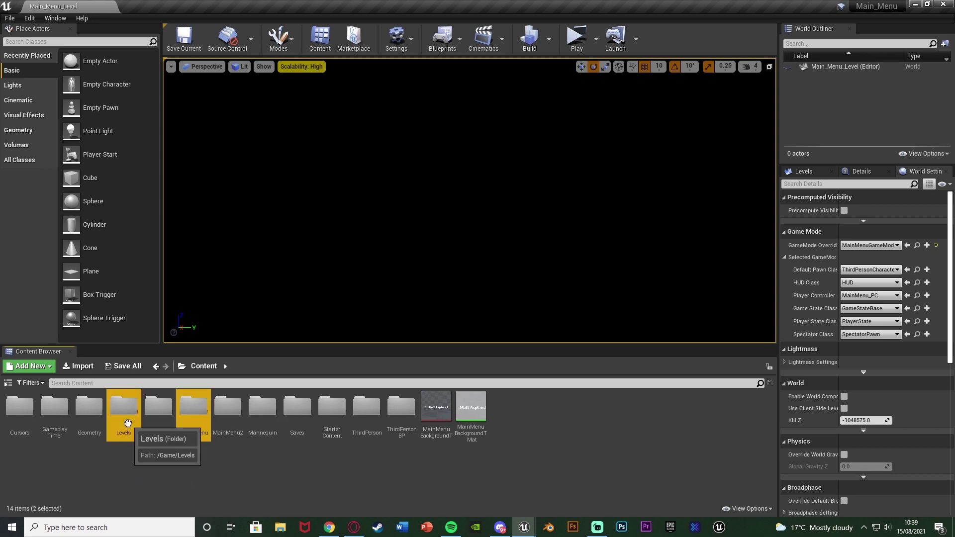
right_click(201, 412)
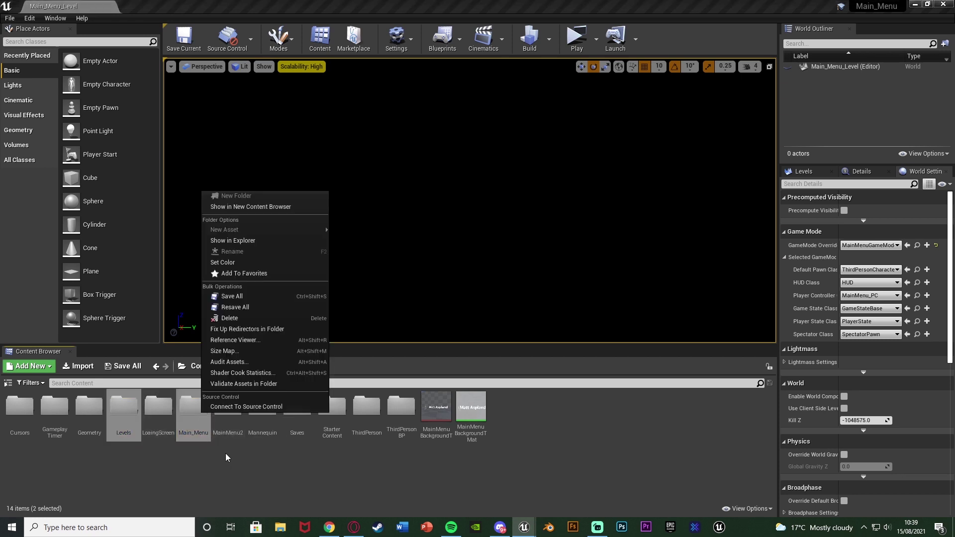
click(199, 449)
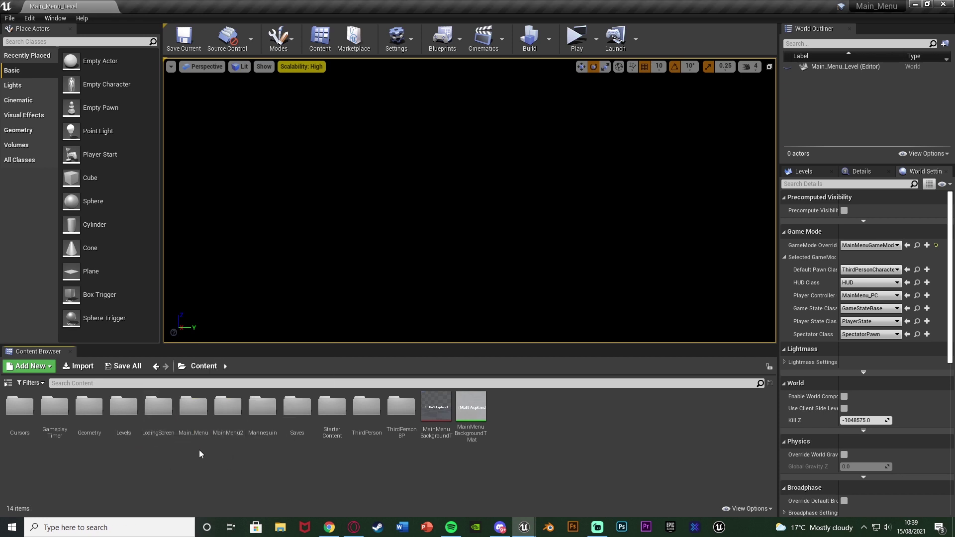
Open the Main_Menu folder and select all ten of its assets with Ctrl+A
double_click(198, 415)
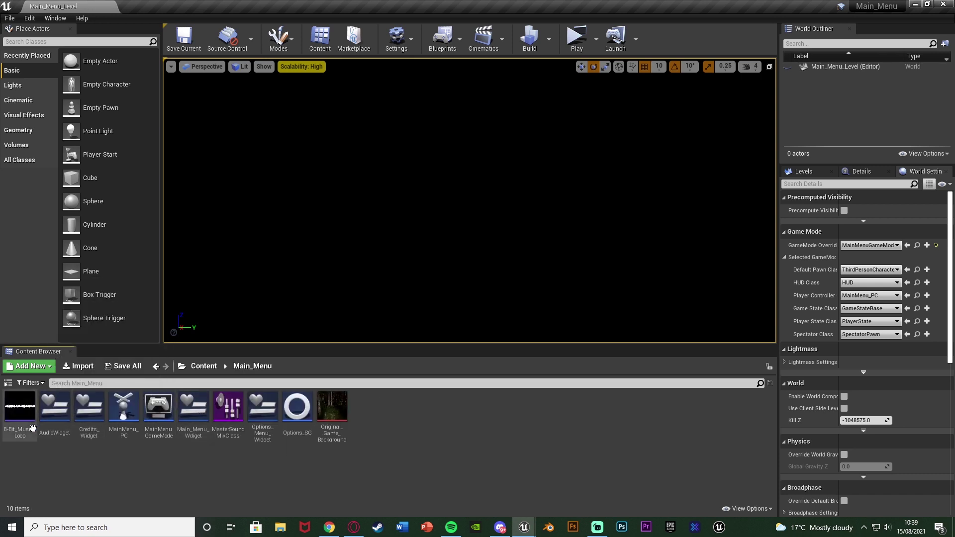
click(20, 410)
key(ctrl+a)
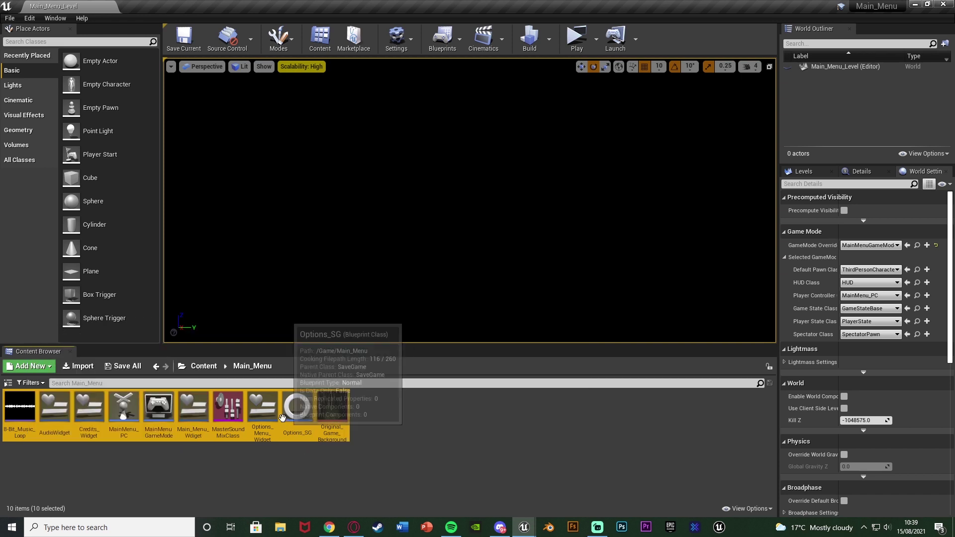
Choose Asset Actions > Migrate for the selected Main_Menu assets
right_click(218, 410)
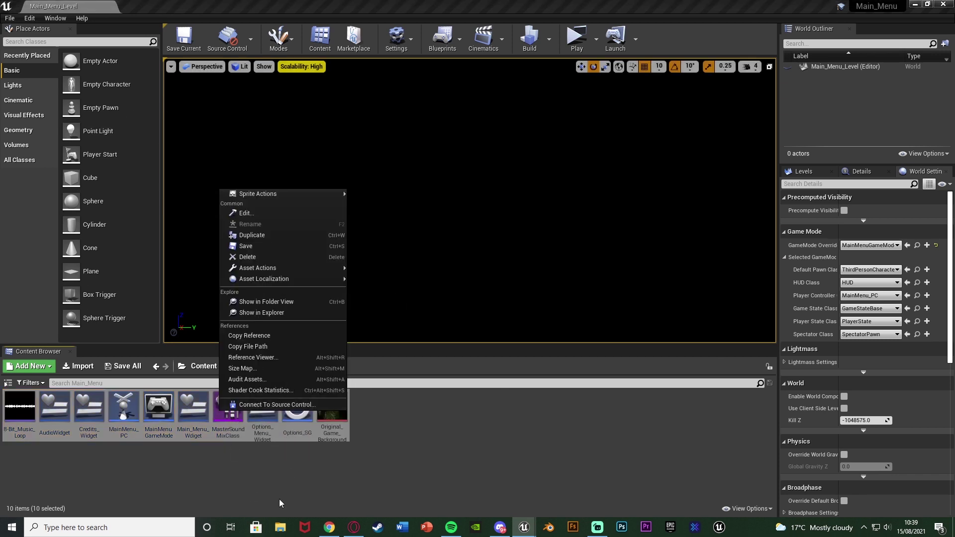
mouse_move(294, 269)
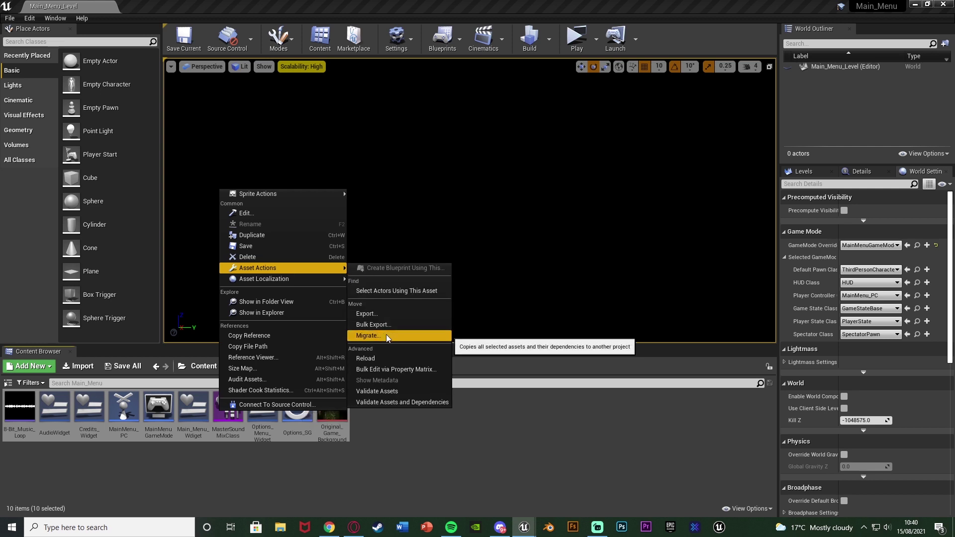
click(426, 334)
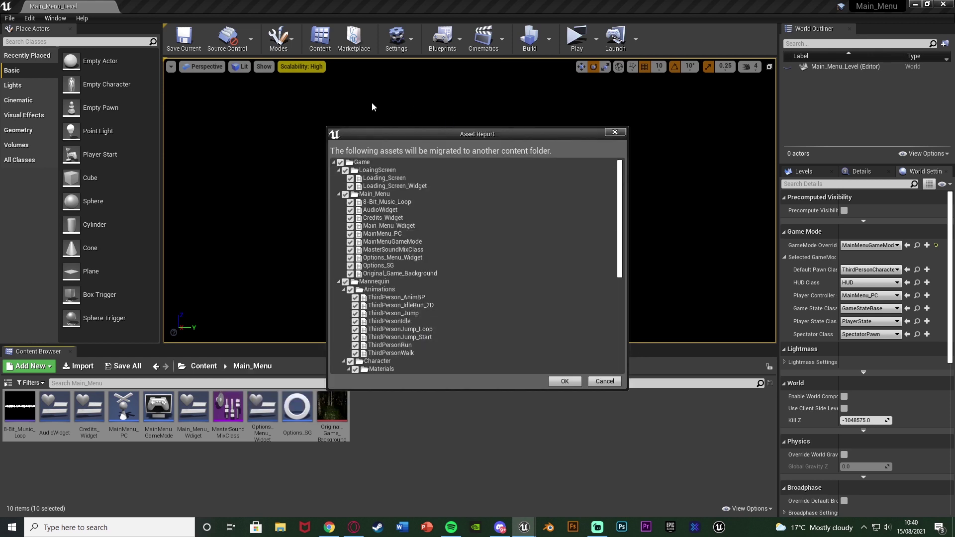
Uncheck the LoaingScreen and Mannequin folders in the Asset Report and collapse them
scroll(507, 307, down, 8)
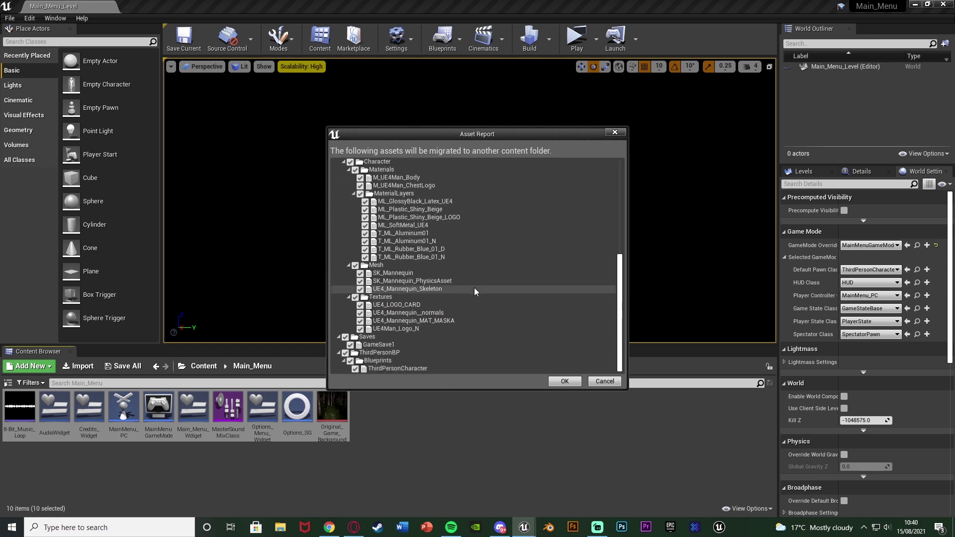
scroll(407, 333, up, 8)
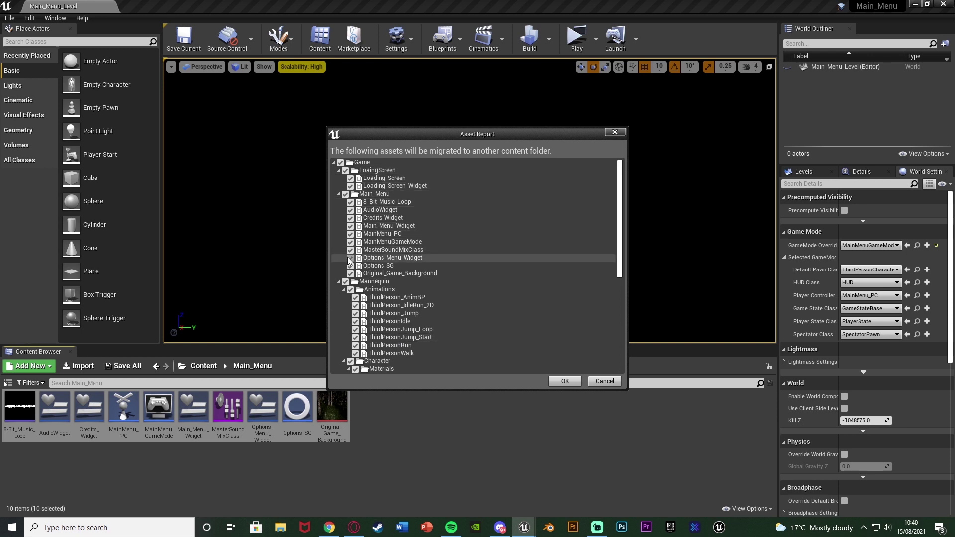
click(346, 170)
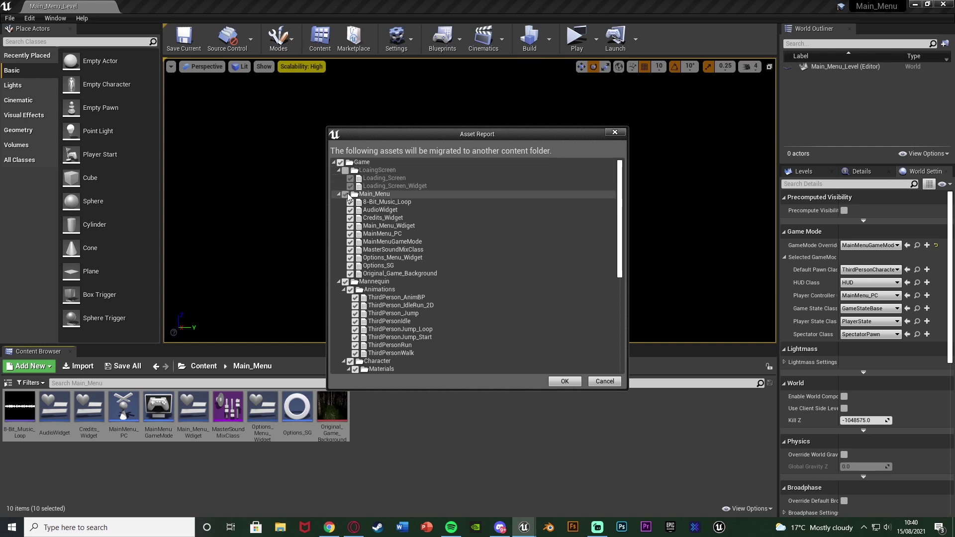
click(345, 281)
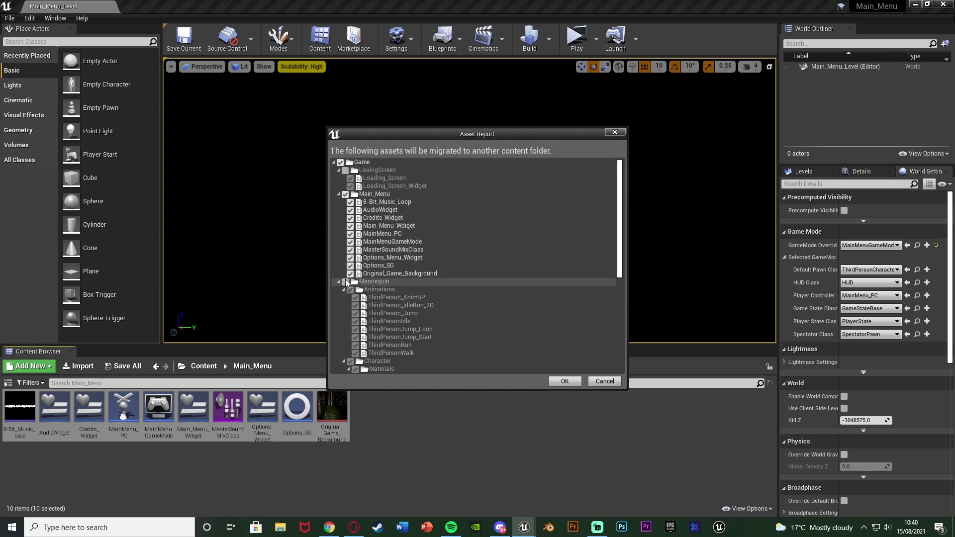
scroll(345, 279, down, 8)
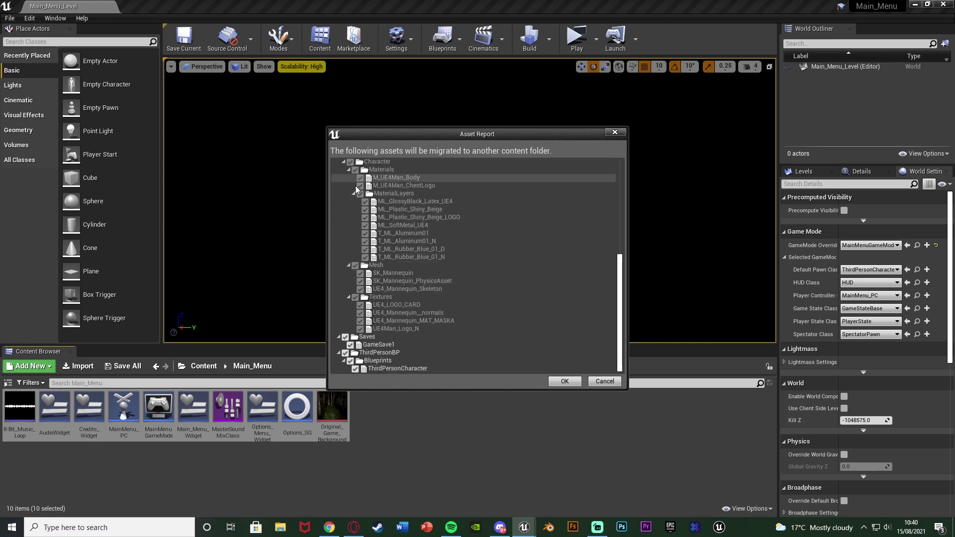
scroll(360, 300, up, 8)
click(338, 170)
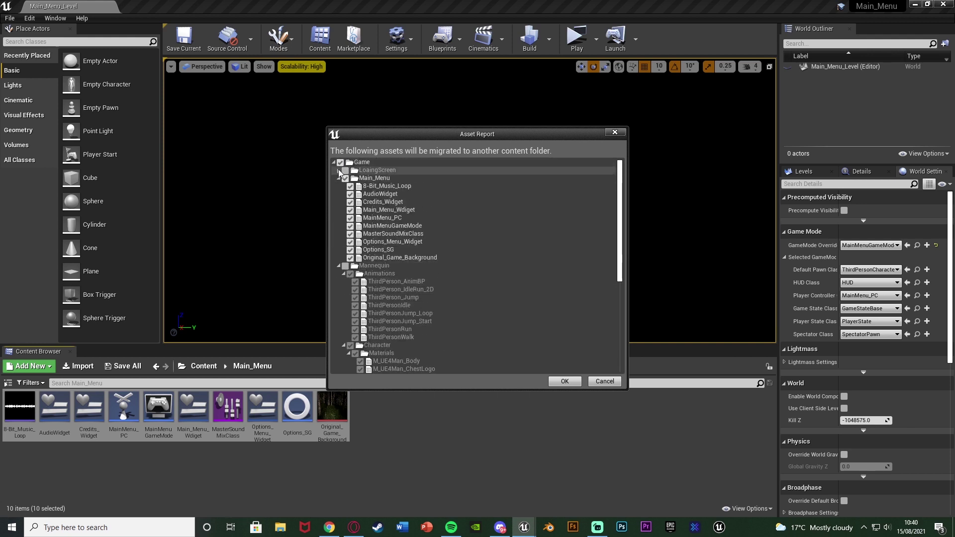
click(339, 266)
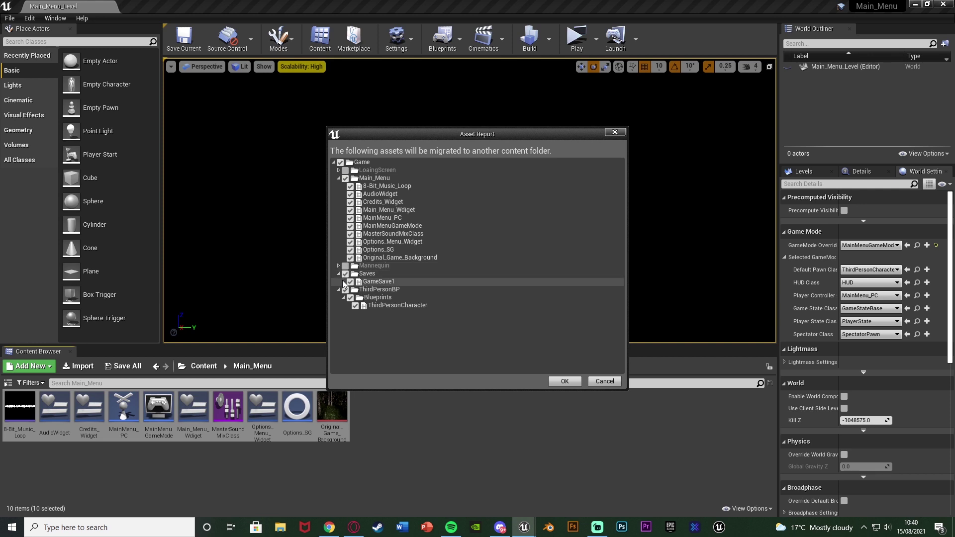
Uncheck Saves and ThirdPersonBP, leaving only Main_Menu checked, and confirm the report
click(346, 274)
click(339, 273)
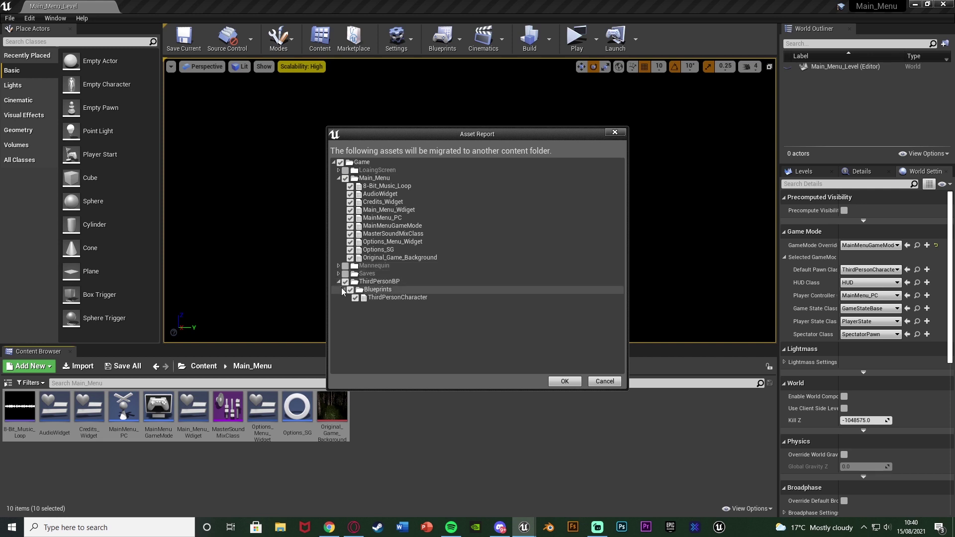
click(344, 282)
click(339, 282)
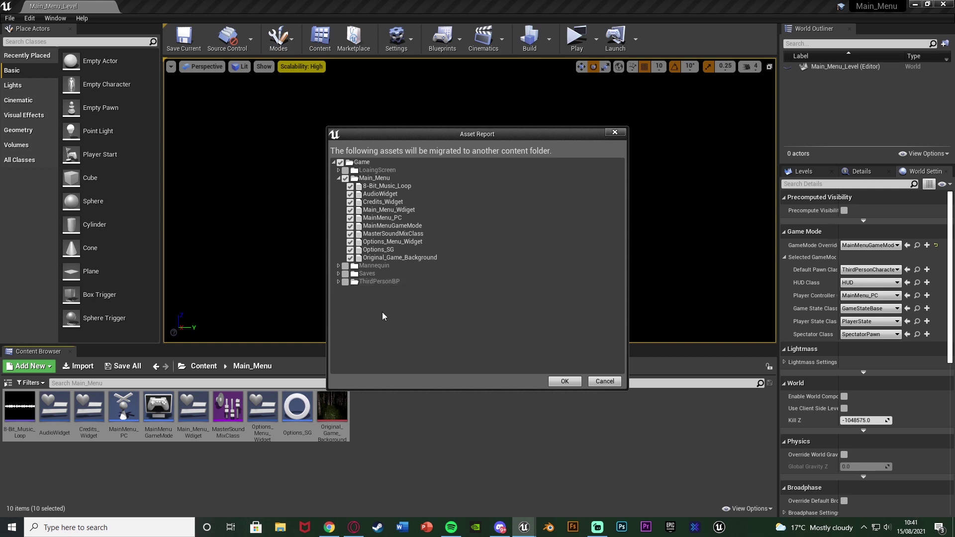
click(451, 250)
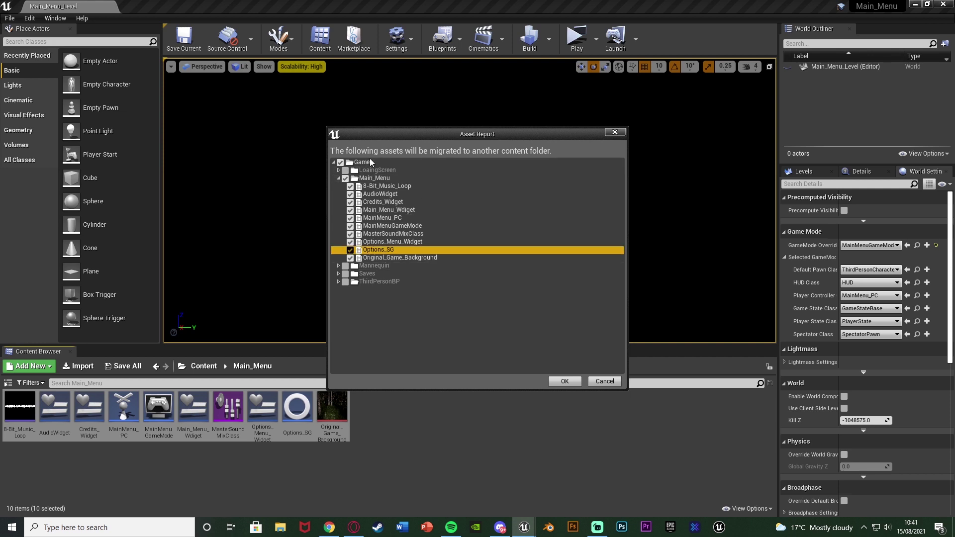
click(385, 333)
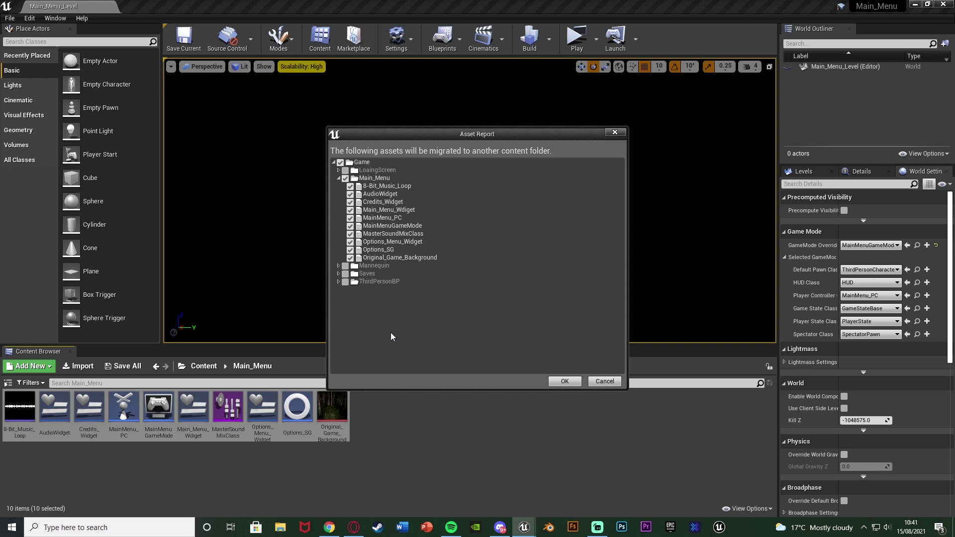
click(555, 382)
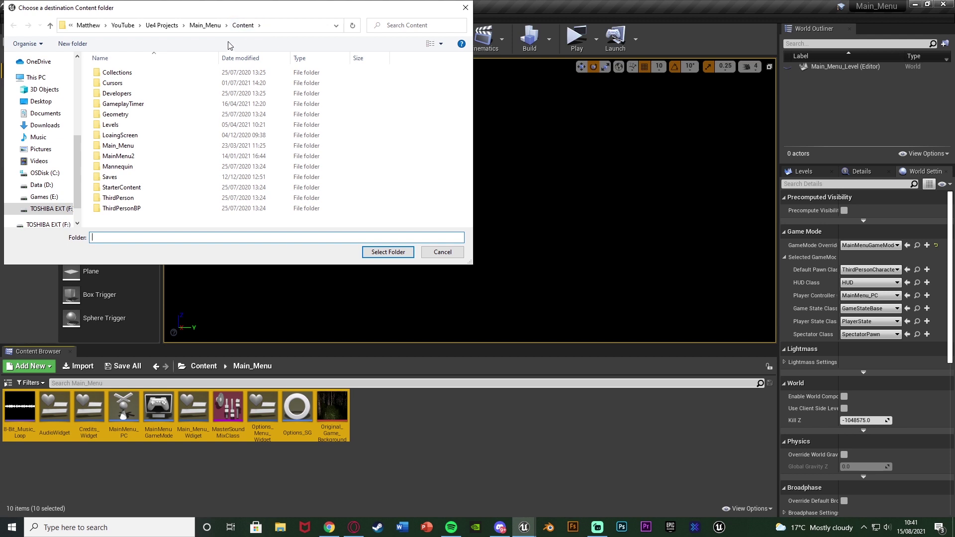
Select Ue4 Projects > Replication > Content as the migration destination folder
click(161, 25)
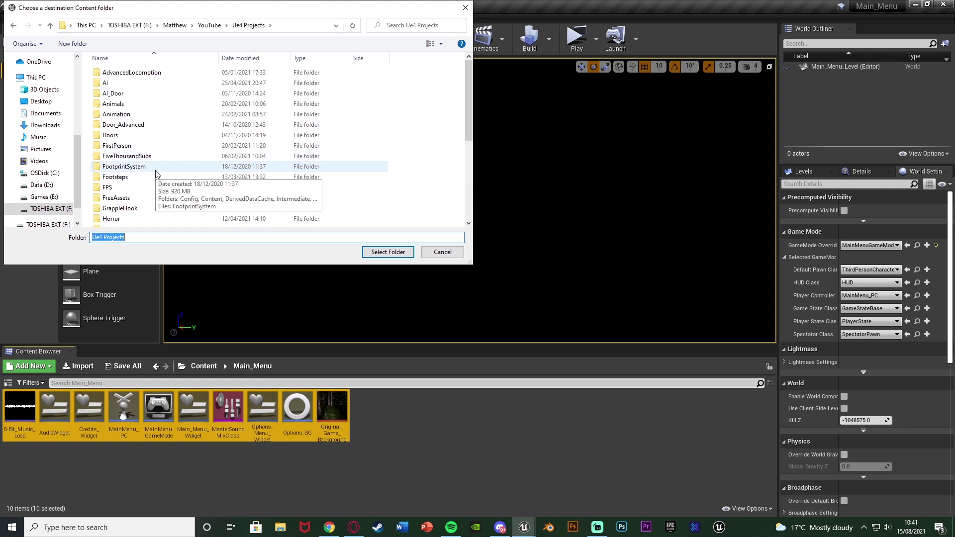
scroll(156, 173, down, 2)
scroll(155, 173, down, 2)
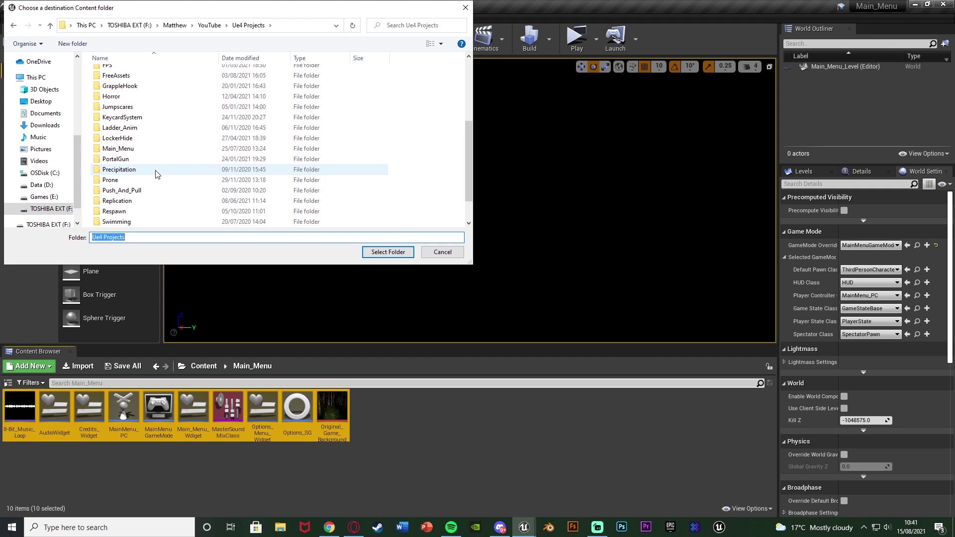
scroll(156, 173, down, 1)
click(155, 170)
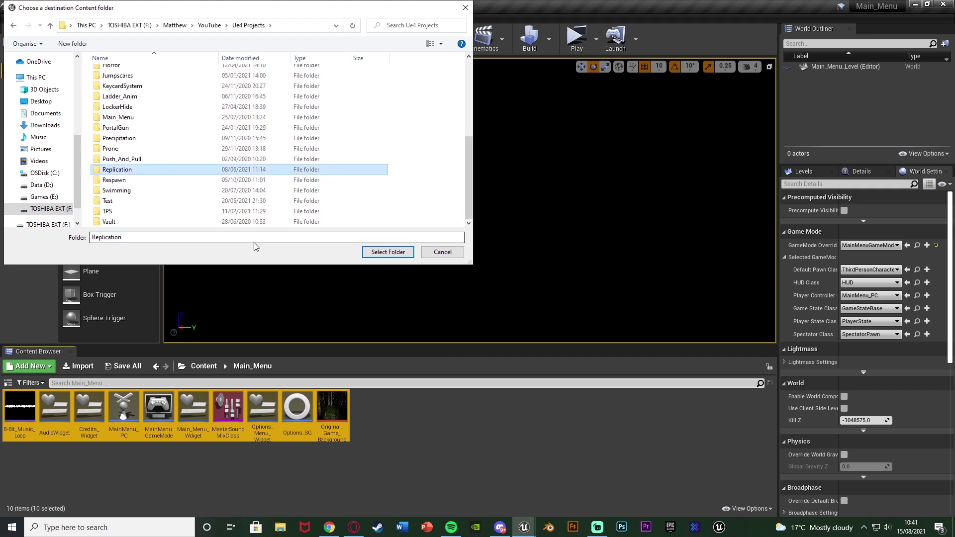
double_click(217, 170)
double_click(134, 84)
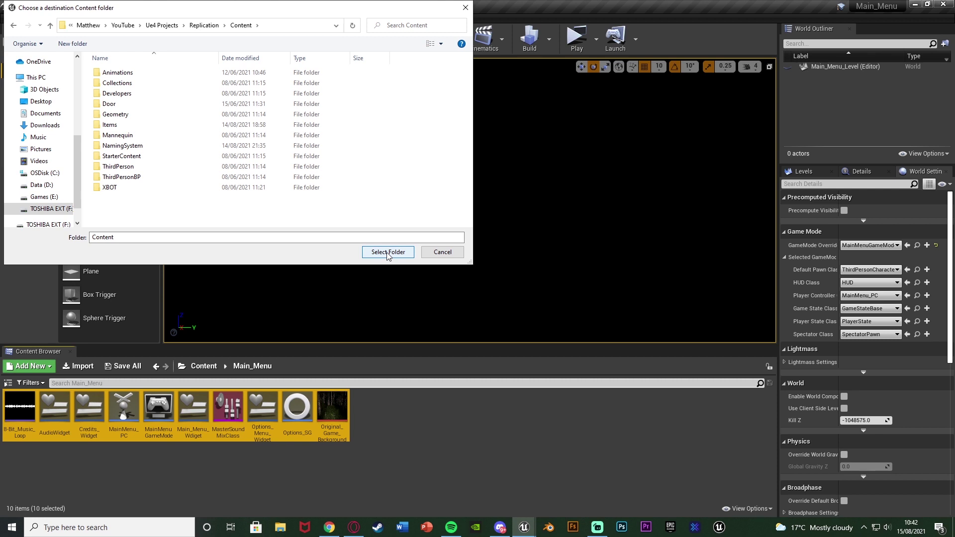
click(388, 254)
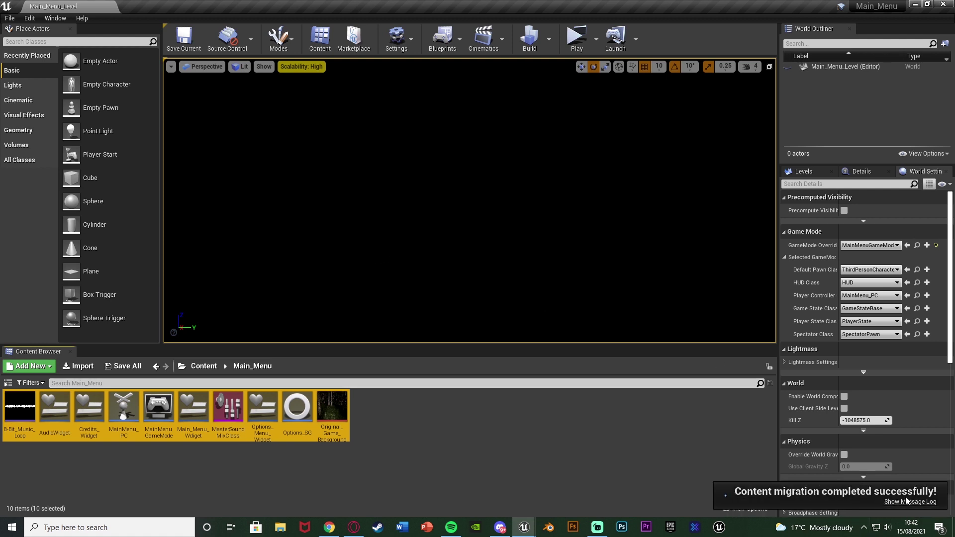
Switch to the Replication editor and open the migrated Main_Menu folder
click(604, 479)
mouse_move(524, 527)
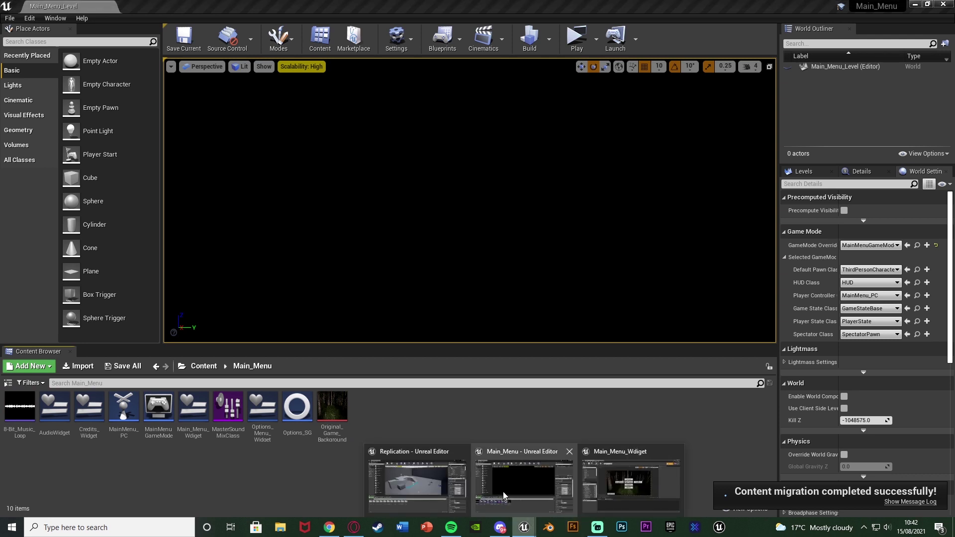
click(425, 491)
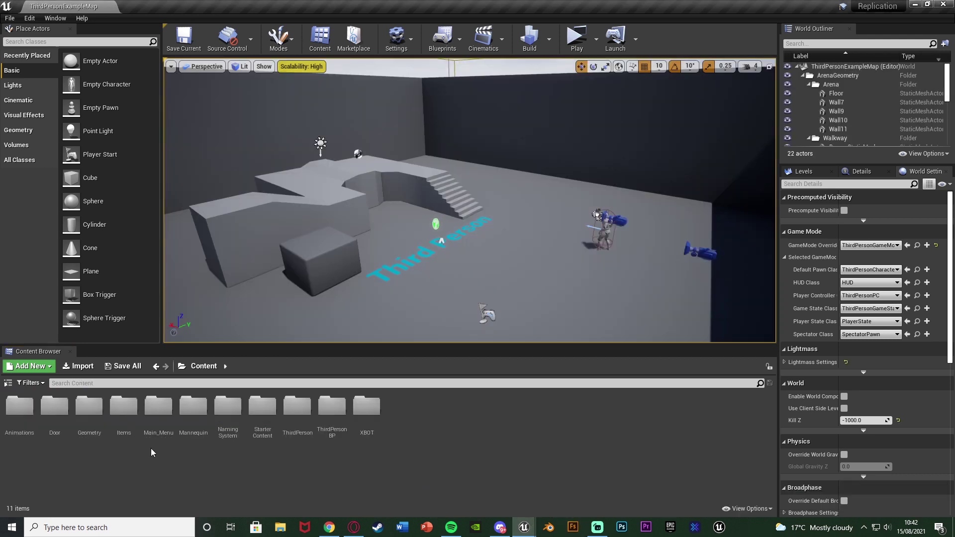
double_click(155, 426)
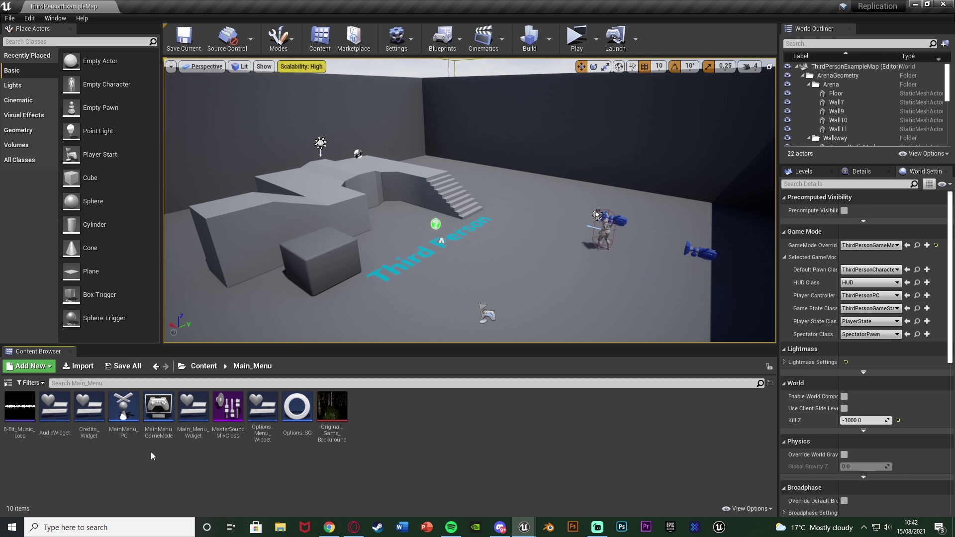
Open Main_Menu_Widget, Options_Menu_Widget and AudioWidget together, then view Main_Menu_Widget's errors
click(195, 427)
ctrl+click(262, 412)
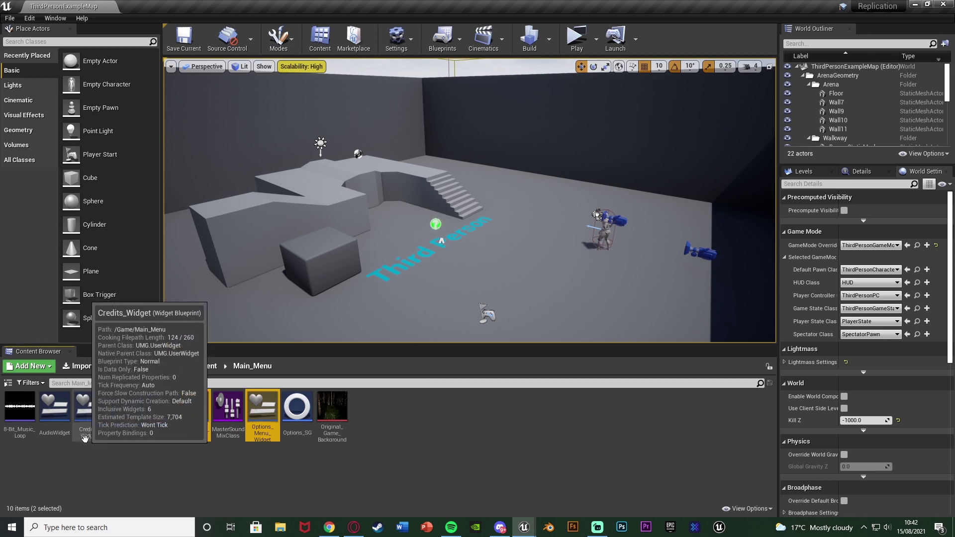
ctrl+click(55, 415)
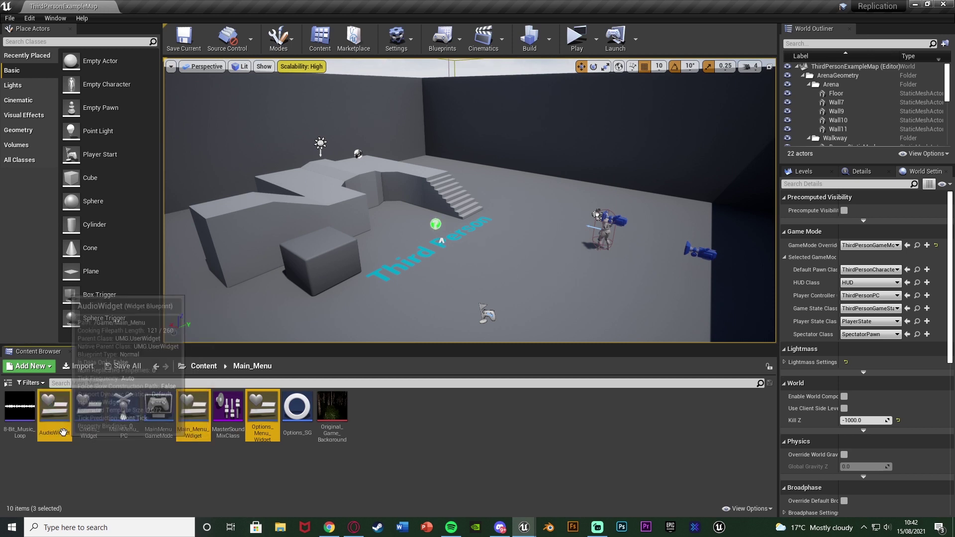
key(Return)
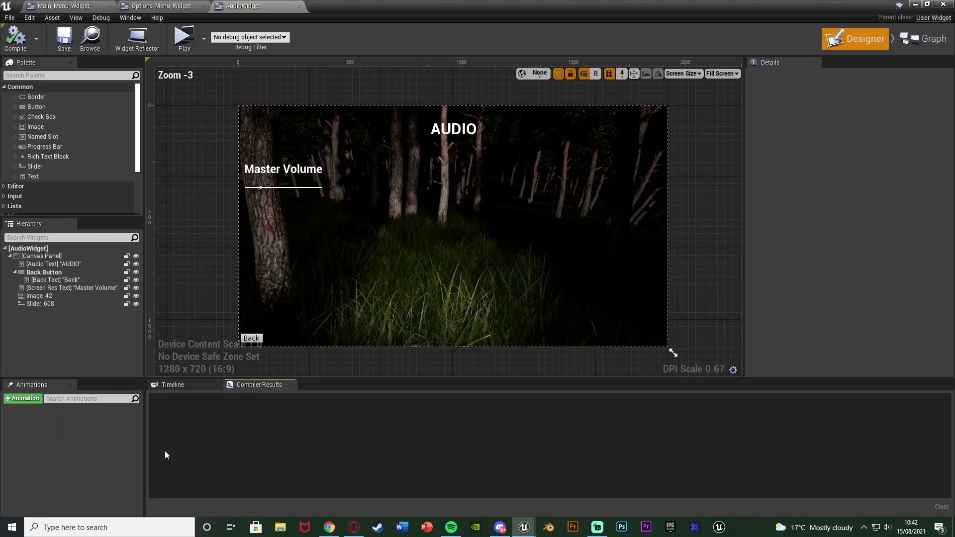
click(182, 5)
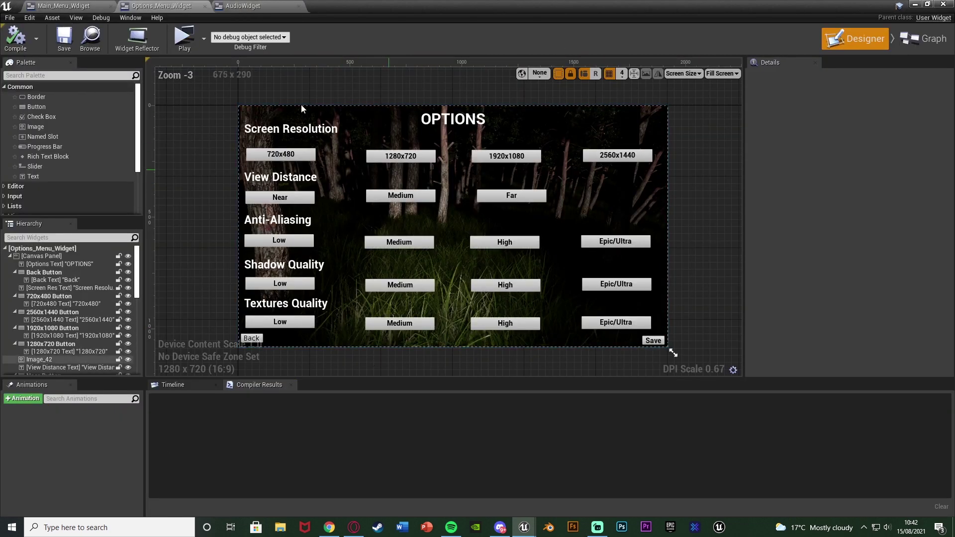
click(64, 5)
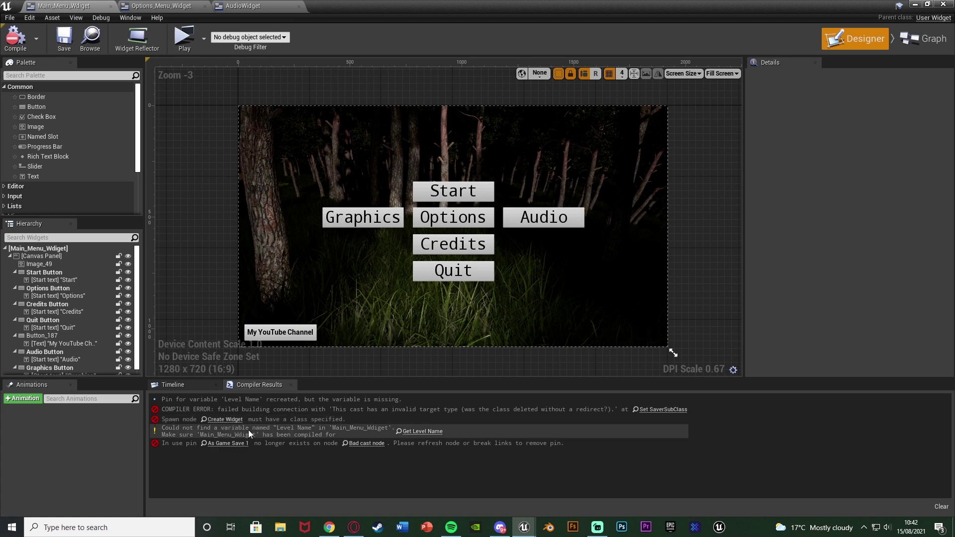
Delete the broken Start button node chain and leftover Slot Name node from Main_Menu_Widget's graph
click(939, 47)
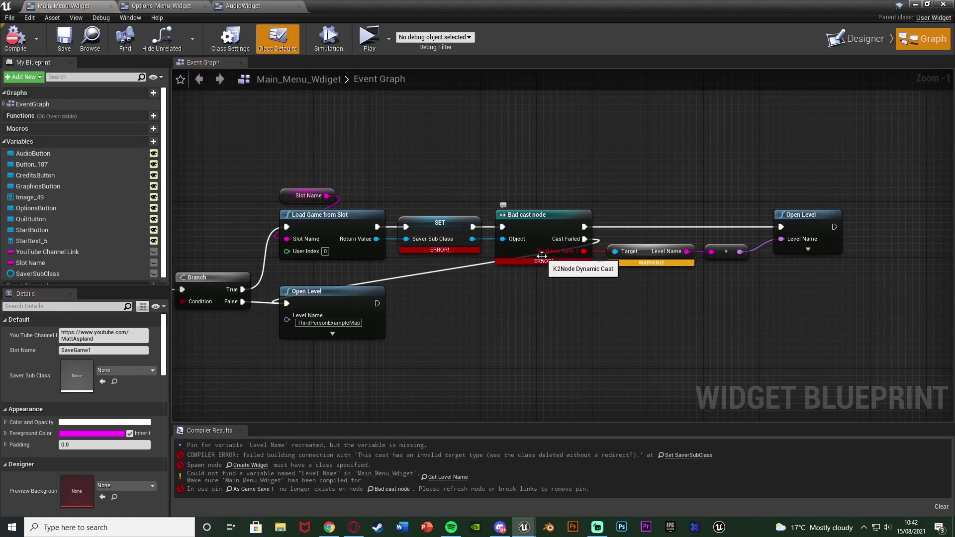
scroll(541, 255, down, 2)
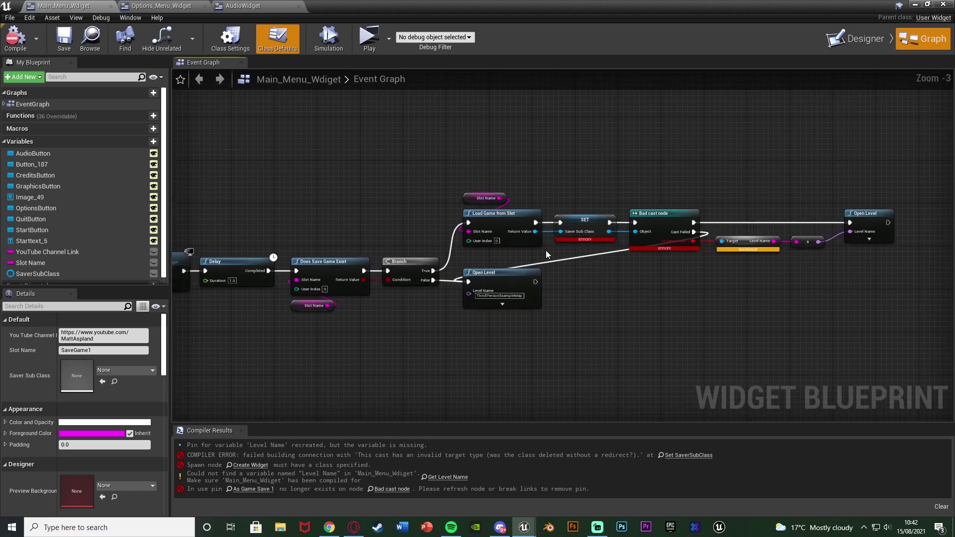
right_drag(545, 250, 405, 247)
scroll(405, 247, down, 2)
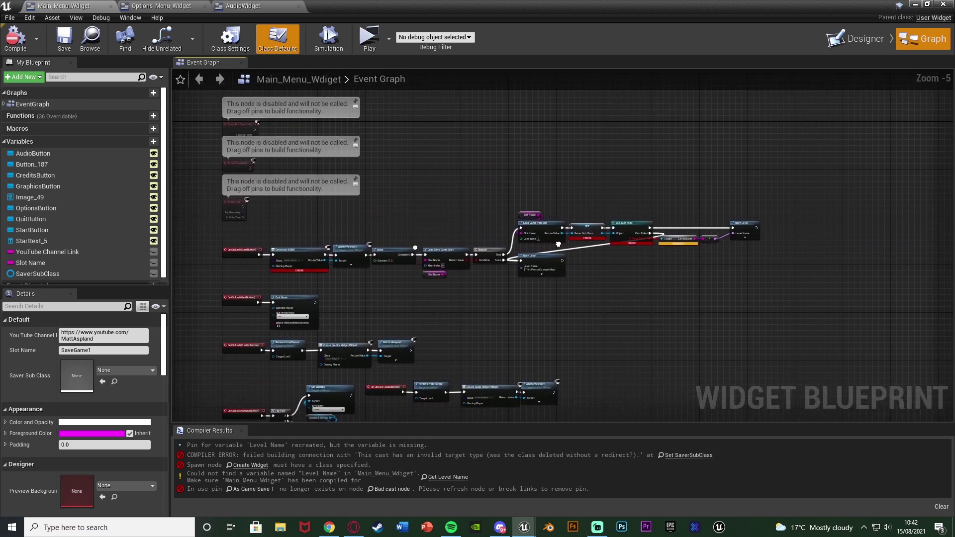
drag(284, 242, 734, 271)
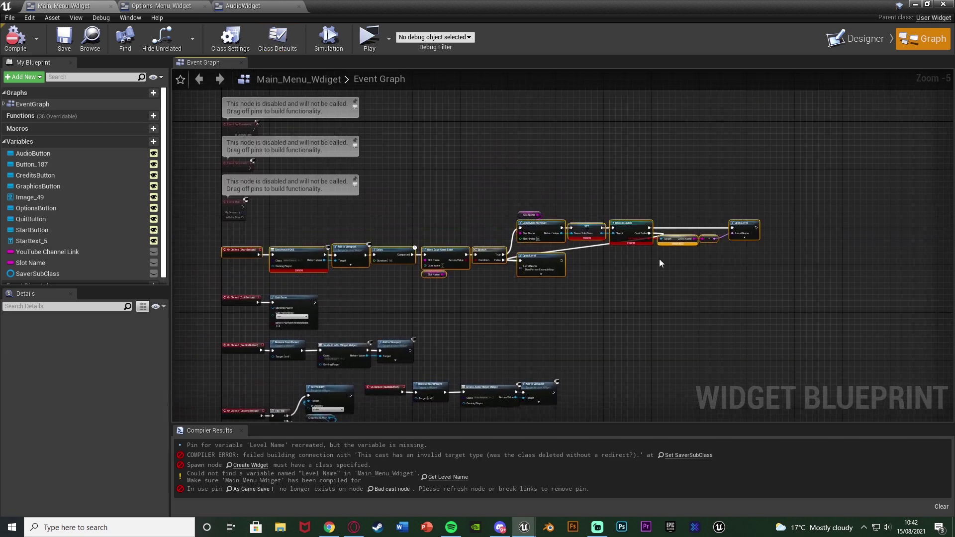
key(Delete)
drag(508, 193, 573, 255)
key(Delete)
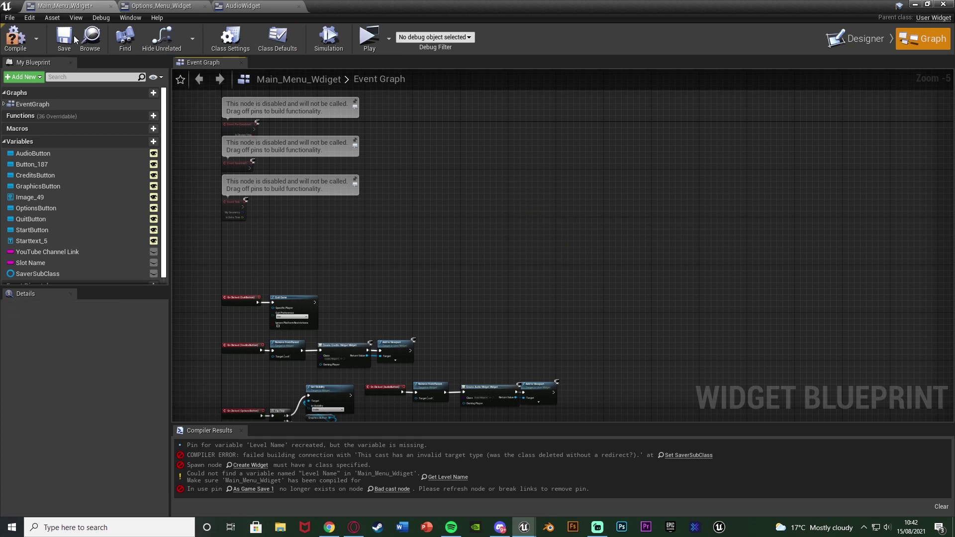
Compile and save Main_Menu_Widget, then show Options_Menu_Widget's event graph
click(28, 48)
click(60, 46)
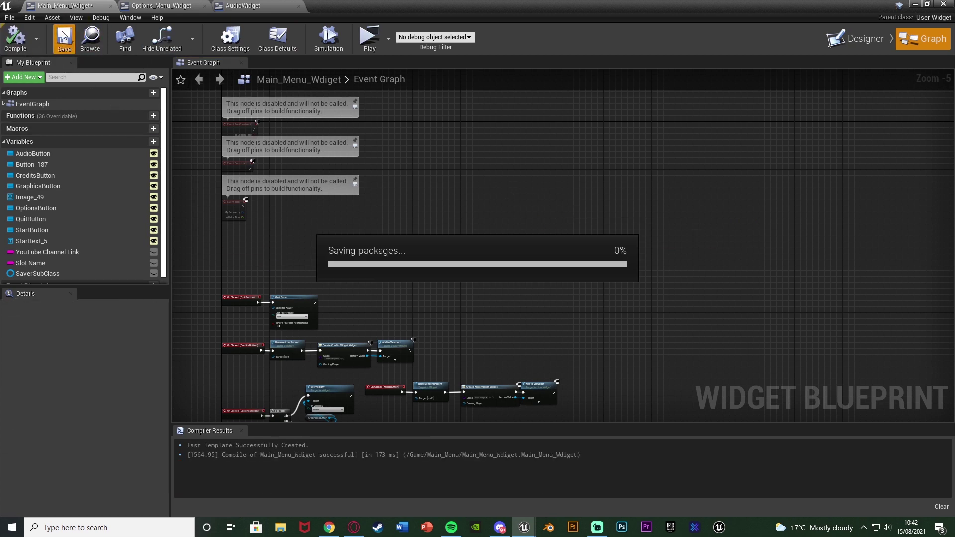
click(164, 5)
click(917, 40)
Browse Options_Menu_Widget's event graph and glance over the three widget blueprint tabs
scroll(368, 179, down, 6)
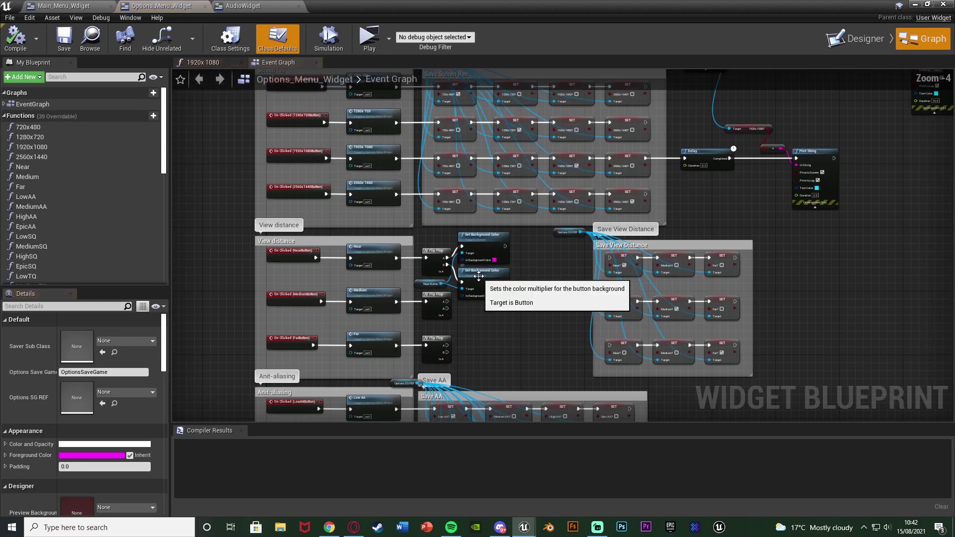
right_drag(368, 179, 441, 207)
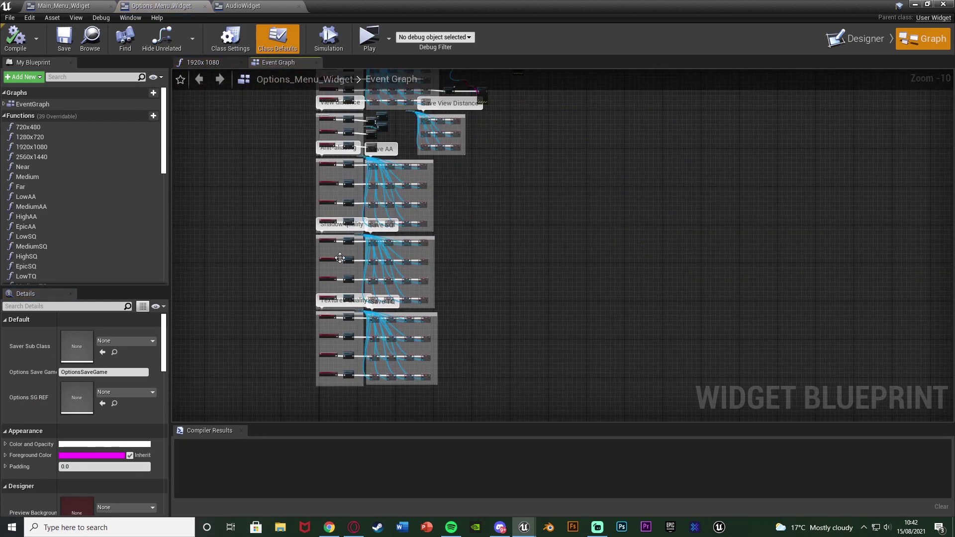
scroll(441, 206, up, 3)
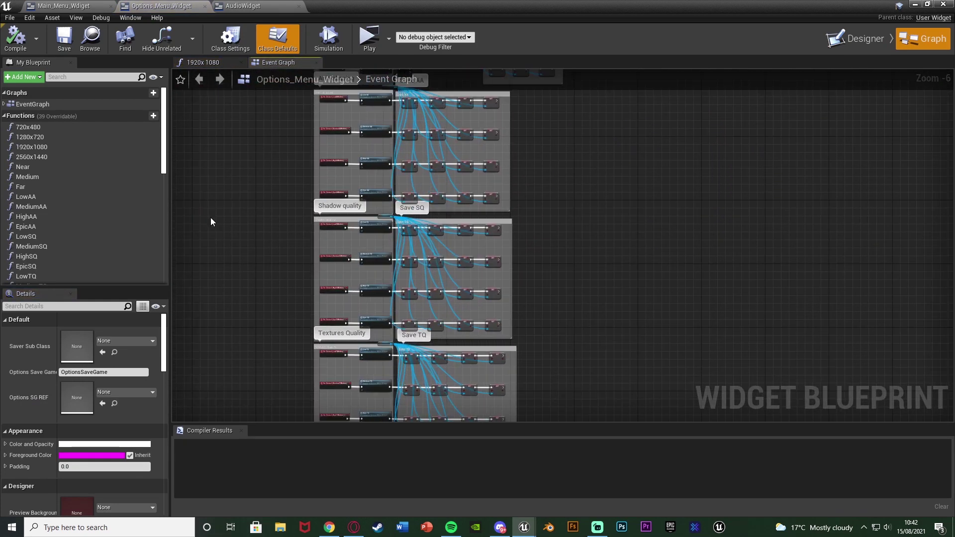
click(50, 5)
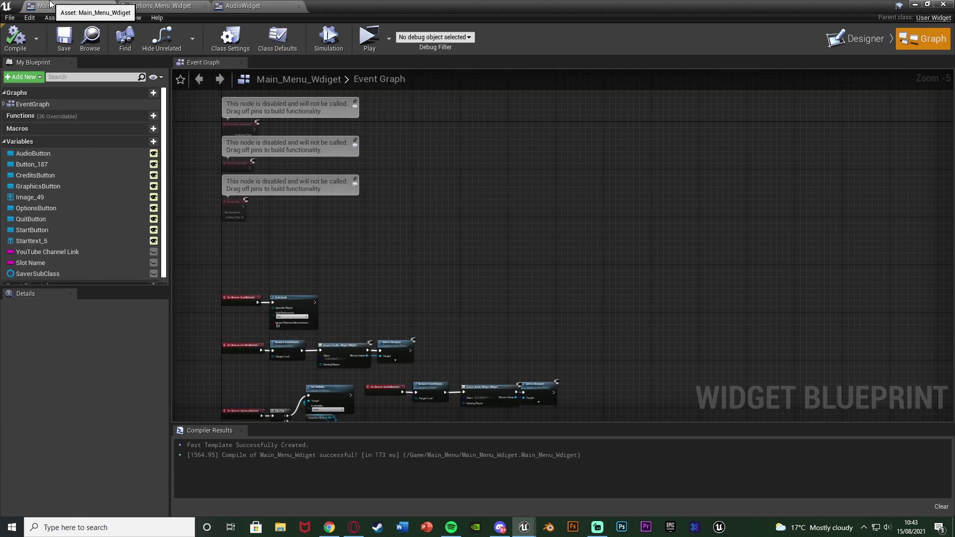
click(159, 6)
click(251, 6)
click(180, 5)
Show Main_Menu_Wdiget's Designer layout, minimize the editor, then restore it from the taskbar
click(82, 6)
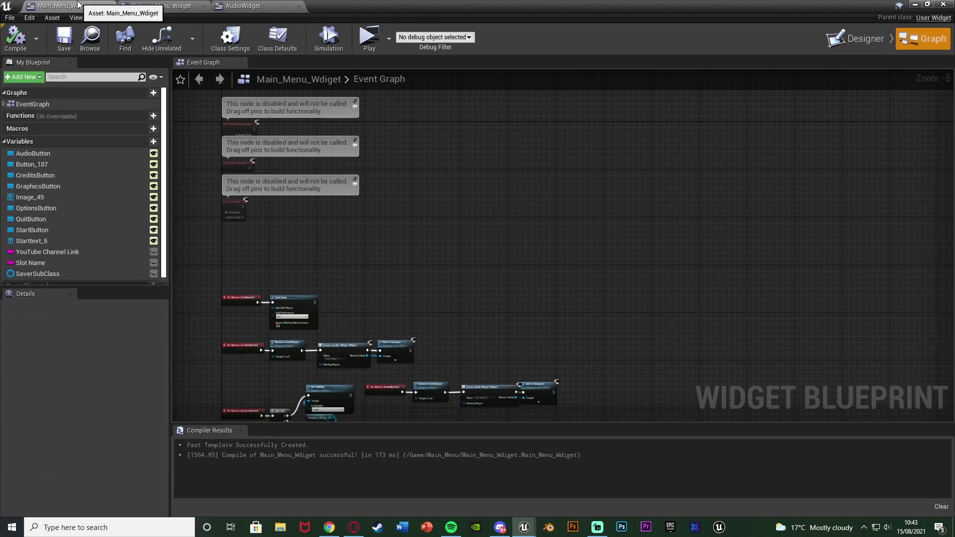
click(879, 33)
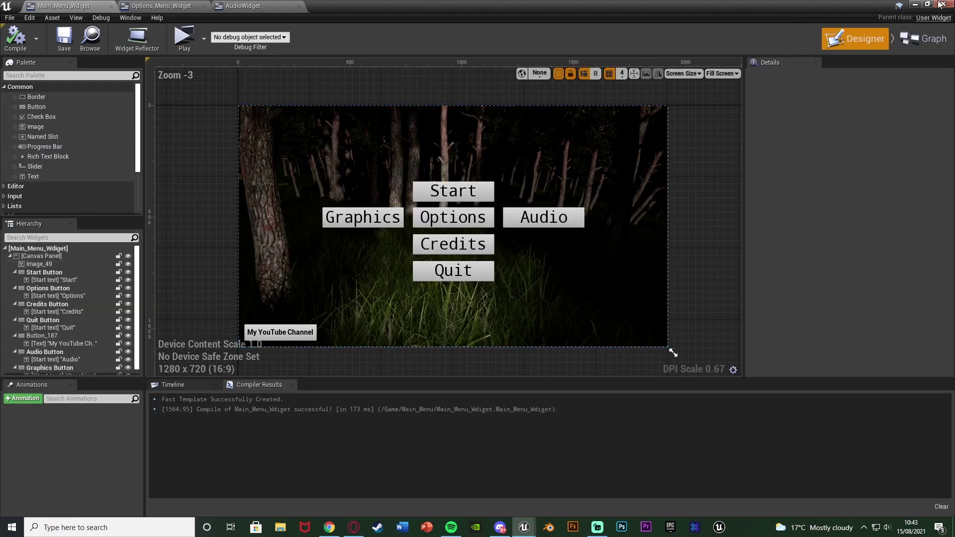
click(914, 5)
click(410, 458)
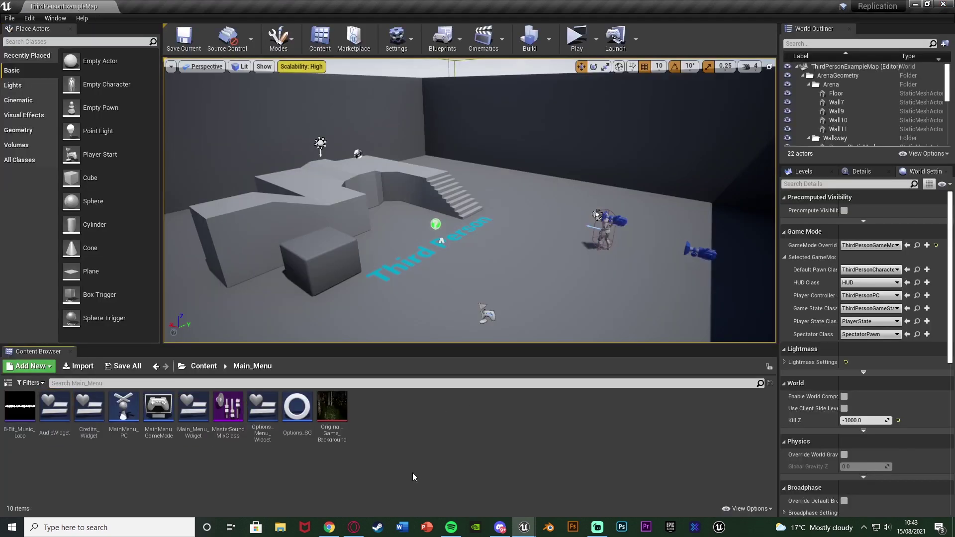
click(523, 527)
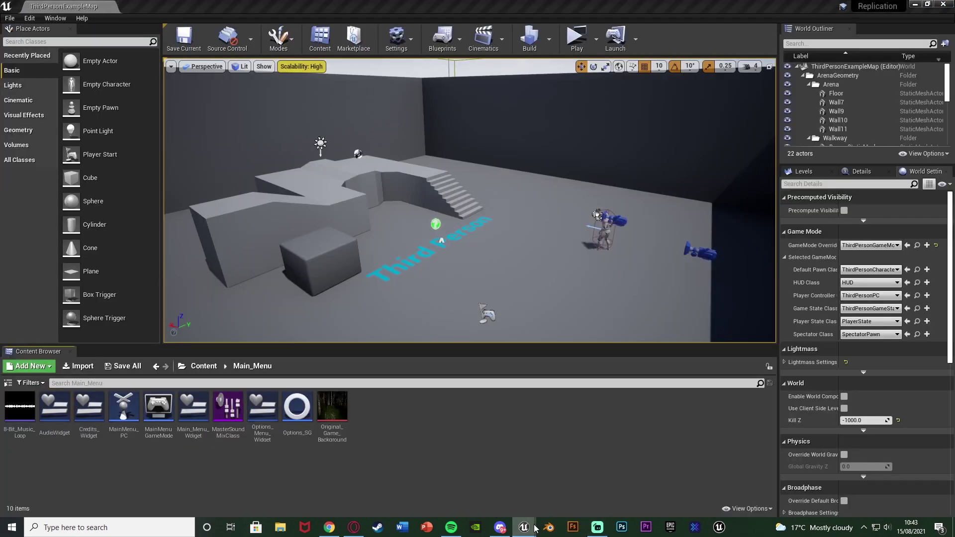
click(584, 489)
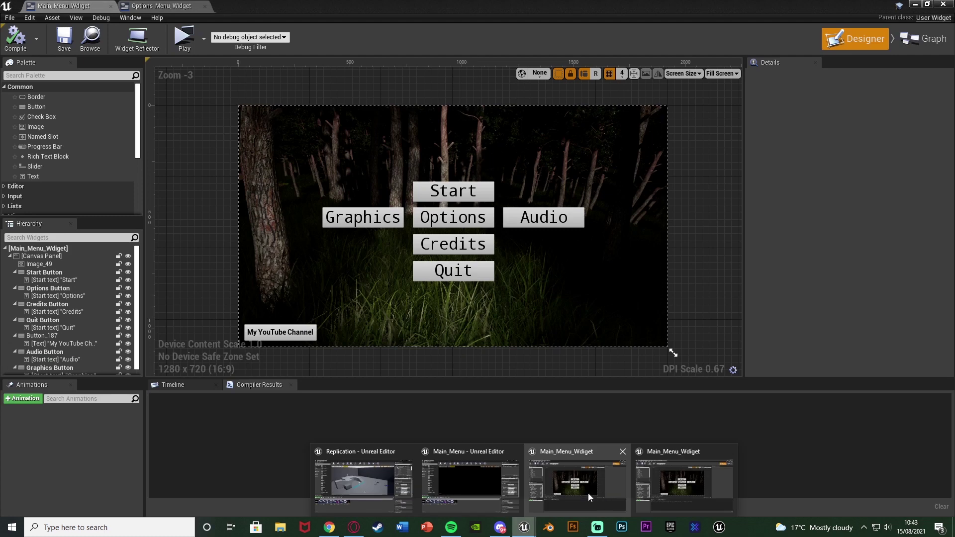
Bring the Main_Menu level editor forward and open Content > Levels
click(914, 3)
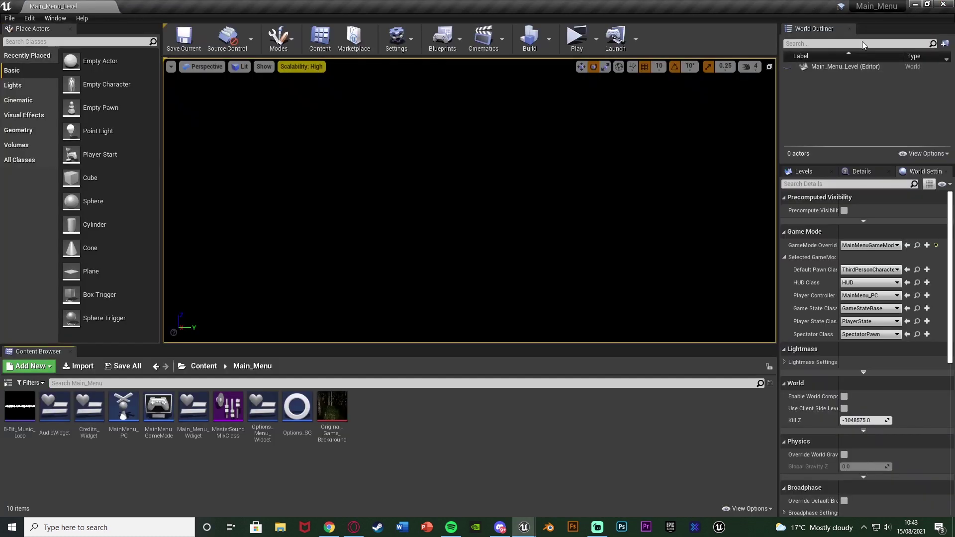
click(213, 368)
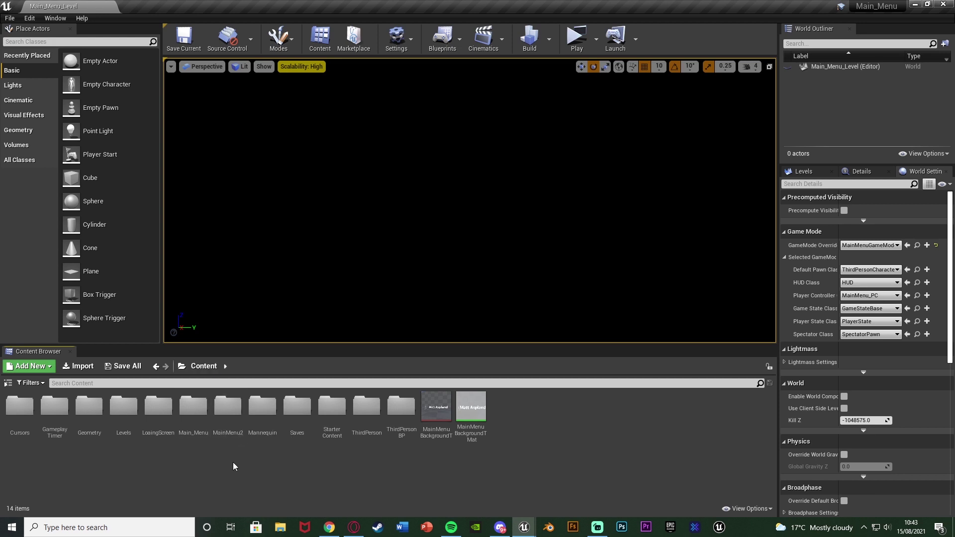
double_click(123, 409)
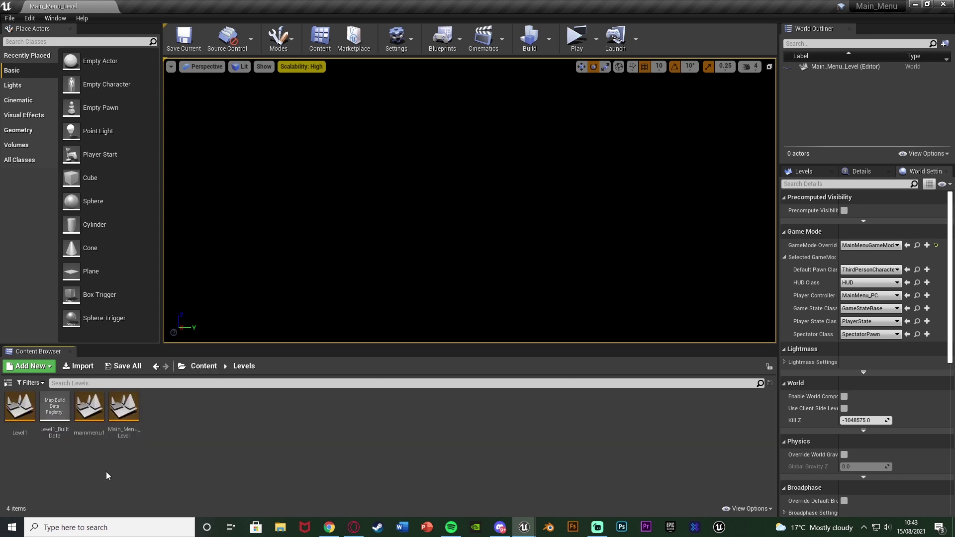
Start migrating Main_Menu_Level, excluding the LoaingScreen, Main_Menu, Mannequin, Saves and ThirdPersonBP folders
right_click(120, 414)
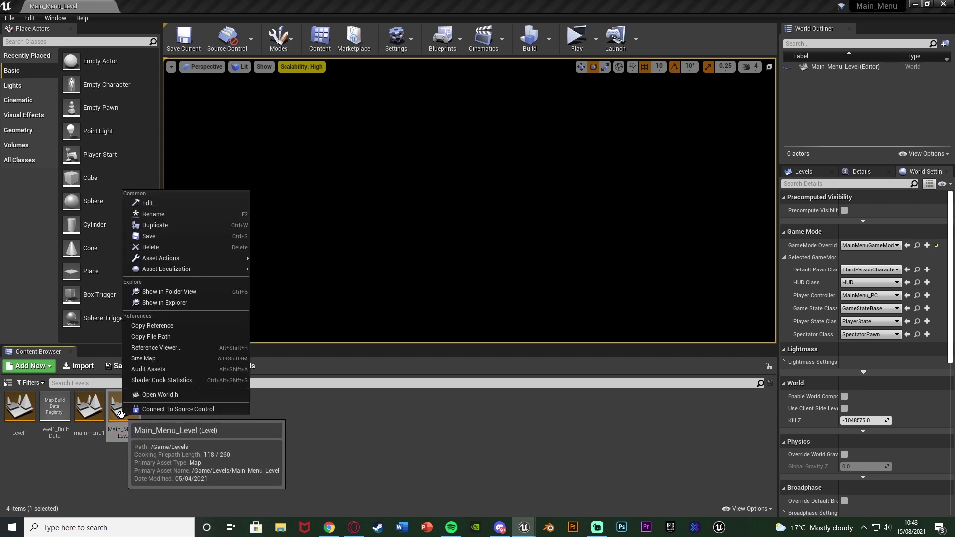
mouse_move(238, 257)
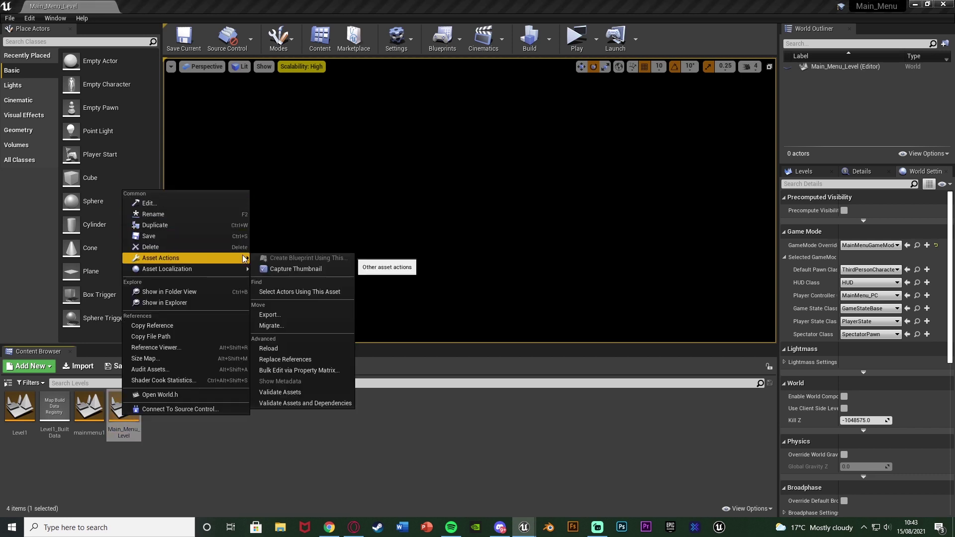
click(295, 325)
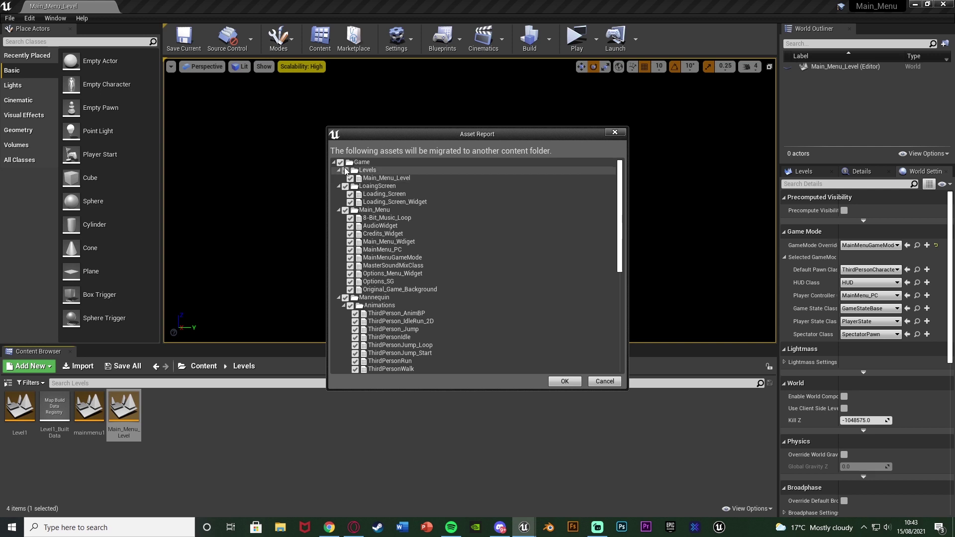
click(345, 186)
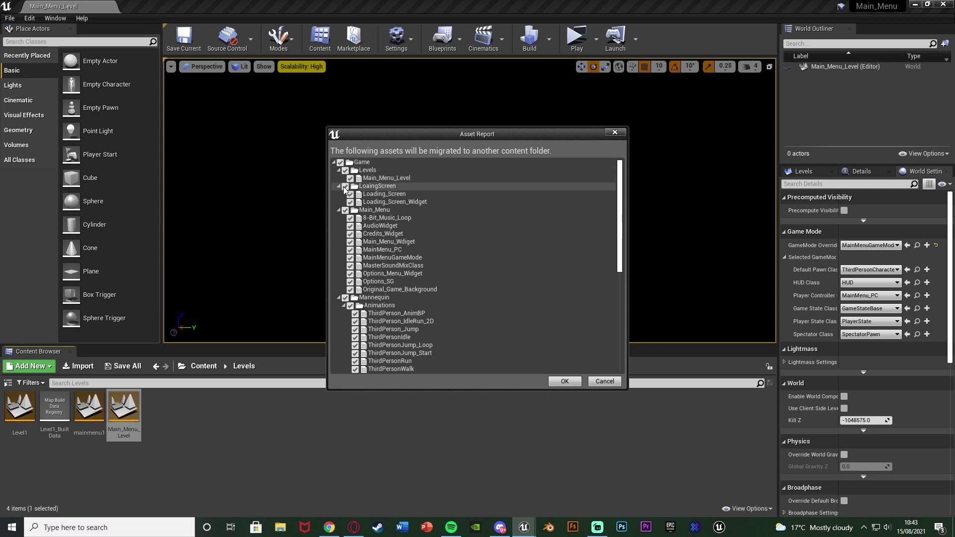
click(345, 210)
click(345, 297)
scroll(354, 311, down, 10)
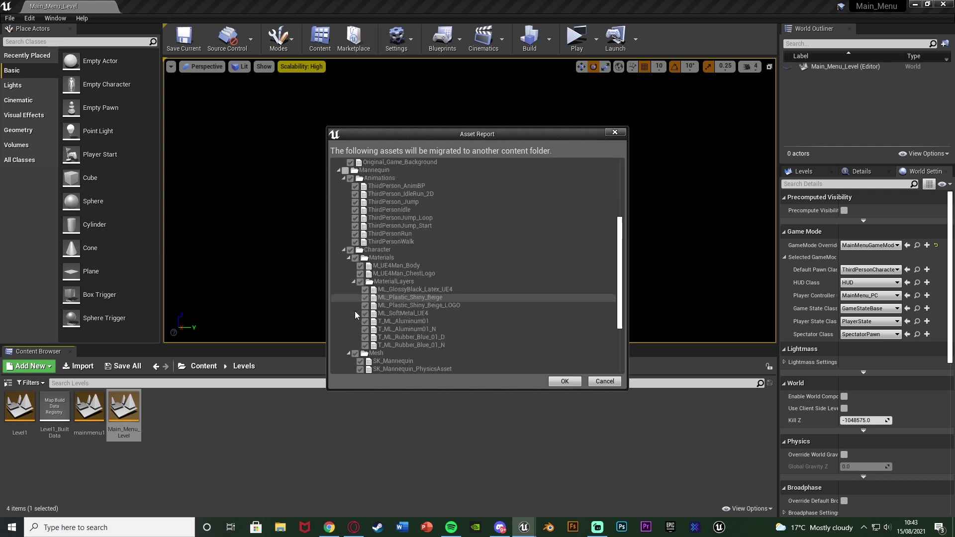
click(345, 329)
click(345, 344)
scroll(359, 354, up, 10)
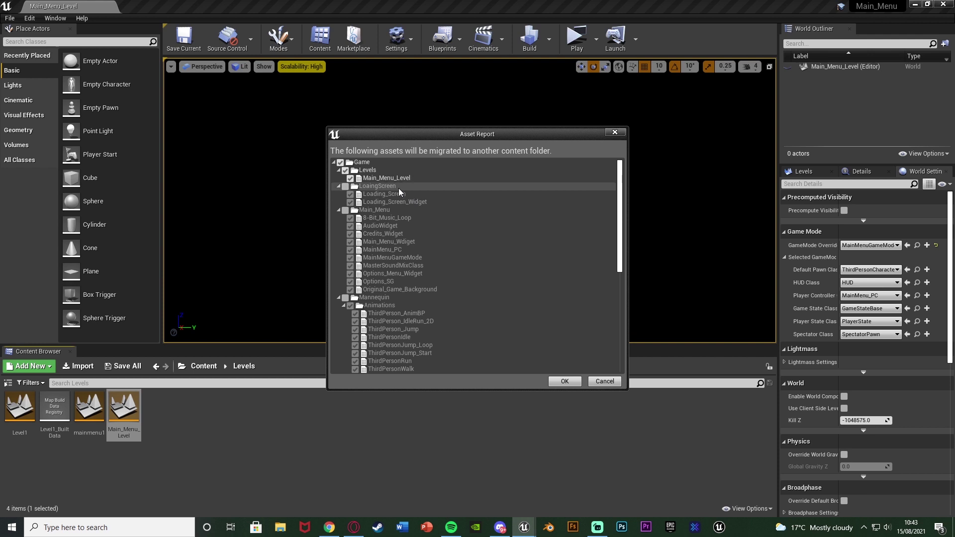
Migrate the remaining assets into the Replication project's Content folder and return to its editor
click(564, 381)
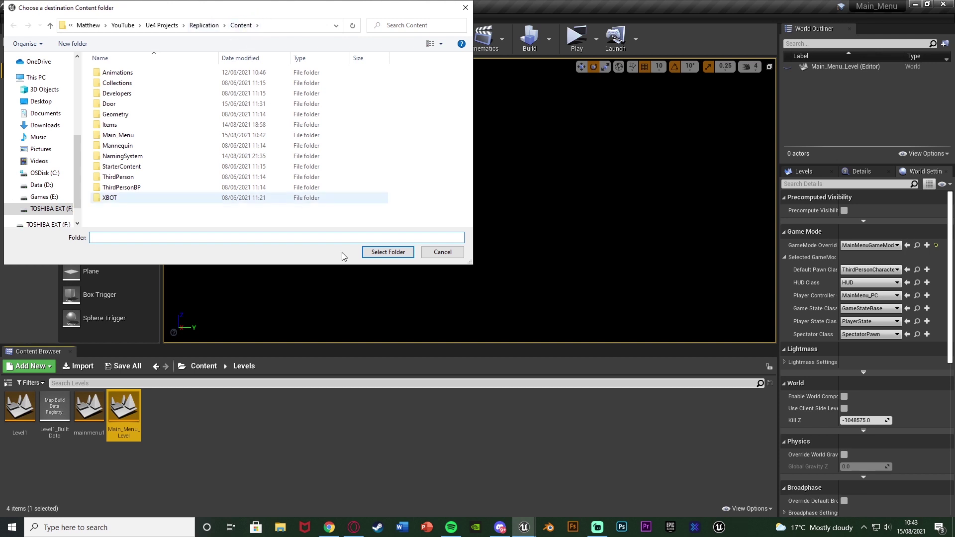
click(388, 252)
mouse_move(522, 522)
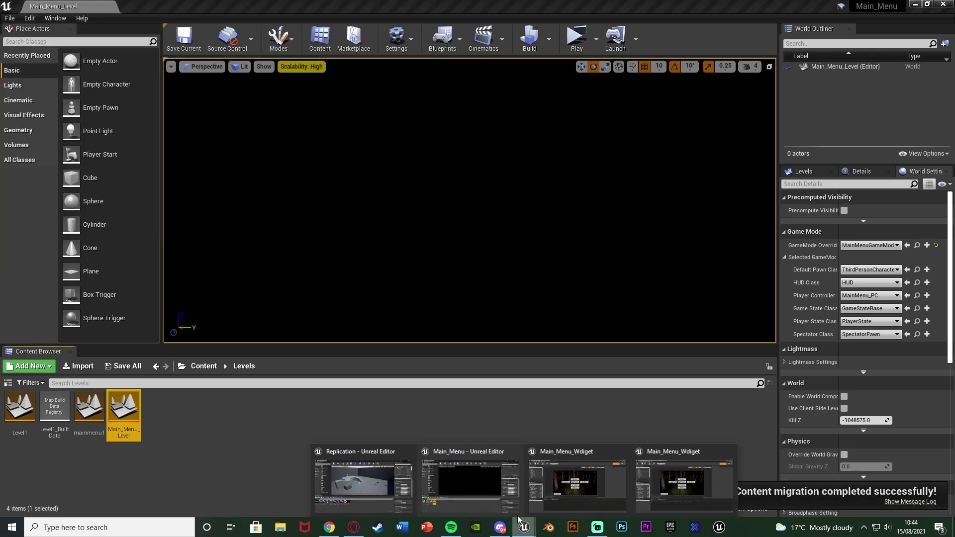
click(360, 490)
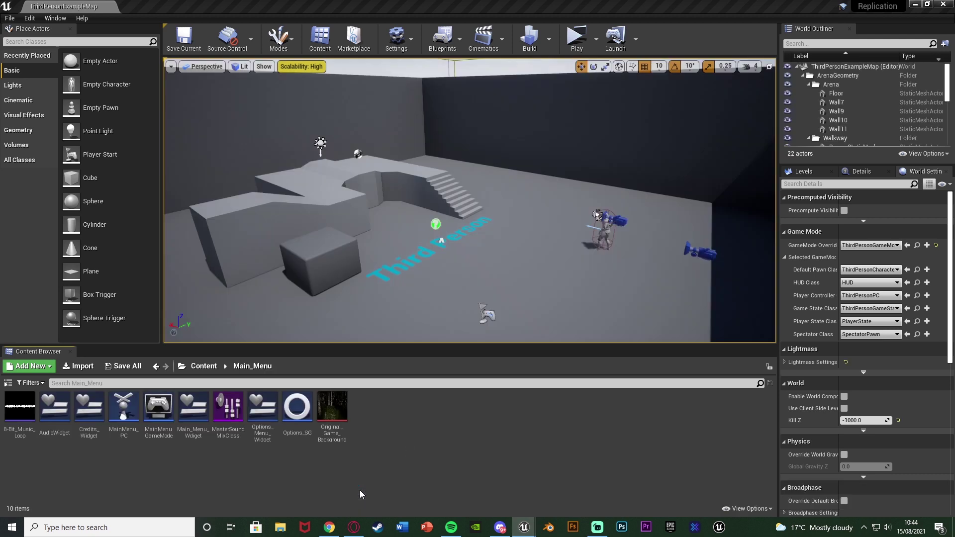
Go to the Content root and open Levels to find the migrated Main_Menu_Level
click(202, 366)
double_click(158, 413)
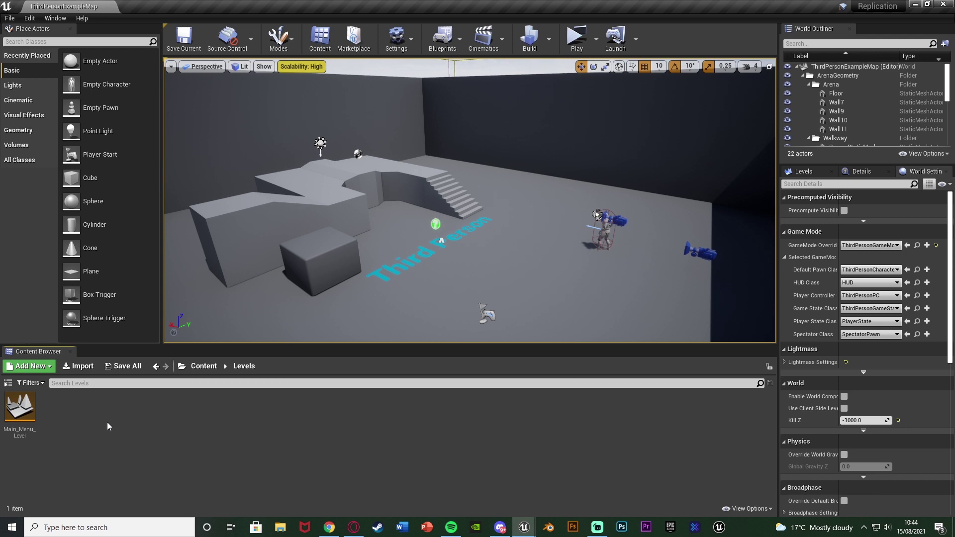
In the original Main_Menu project's level editor, open the Main_Menu folder from the Content root
mouse_move(524, 527)
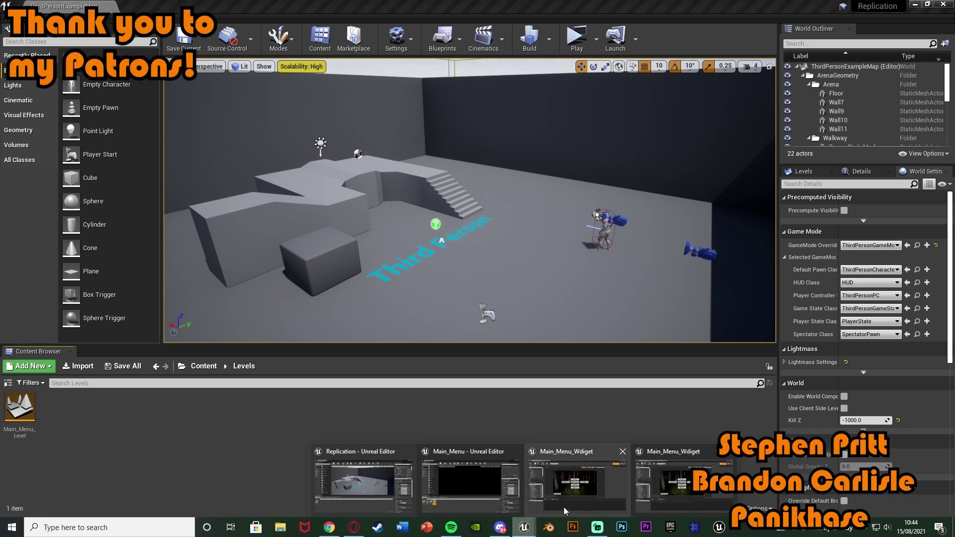
click(580, 496)
key(alt+Tab)
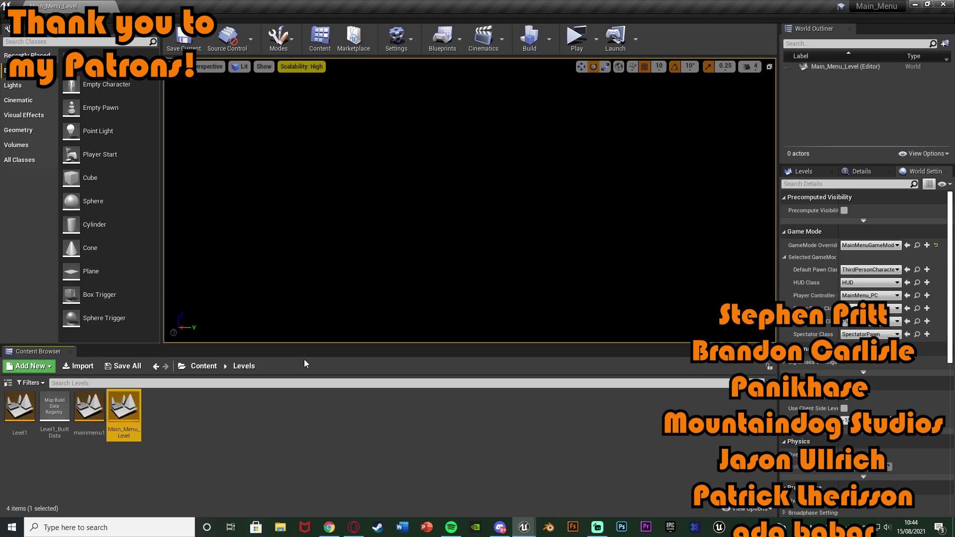
click(203, 366)
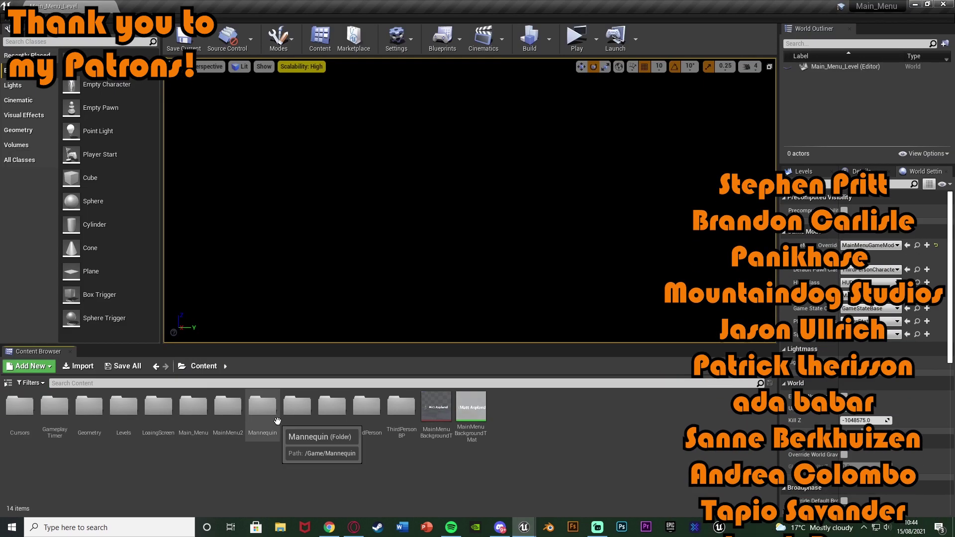
double_click(208, 420)
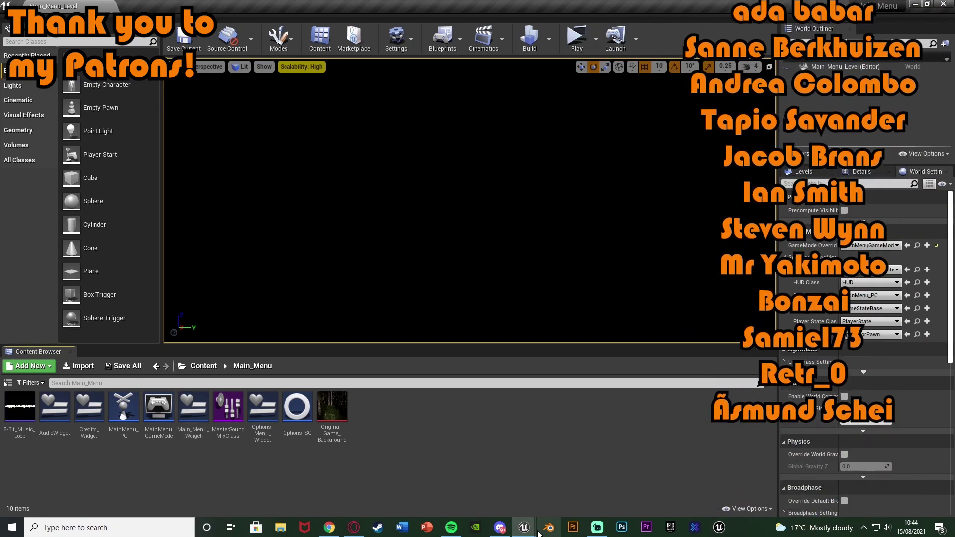
In the Replication editor, open its Main_Menu folder showing the ten migrated menu assets
mouse_move(527, 528)
click(386, 481)
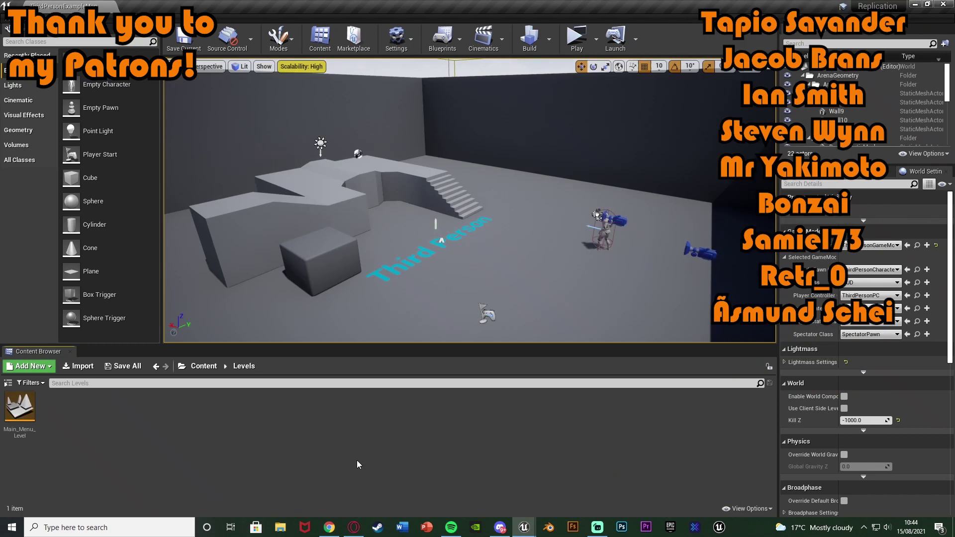
click(216, 366)
double_click(193, 405)
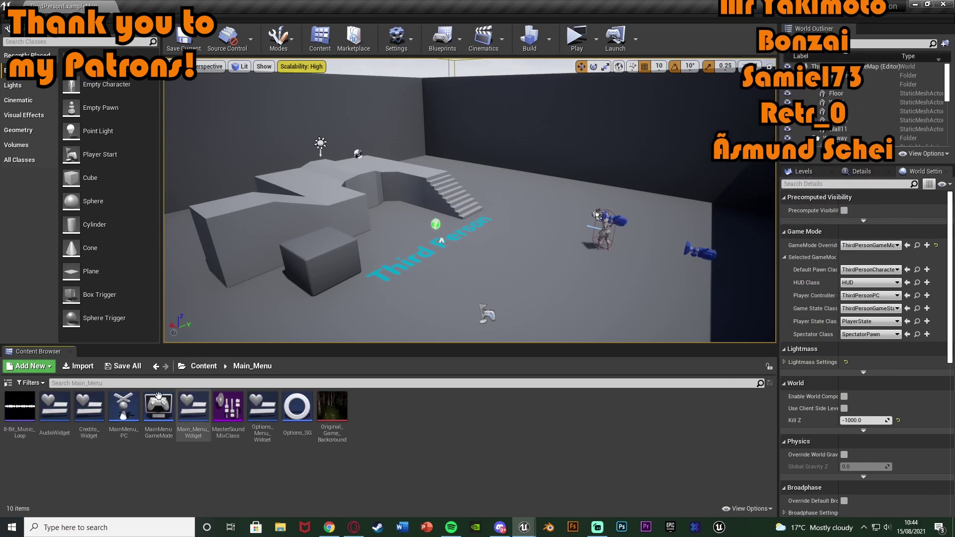